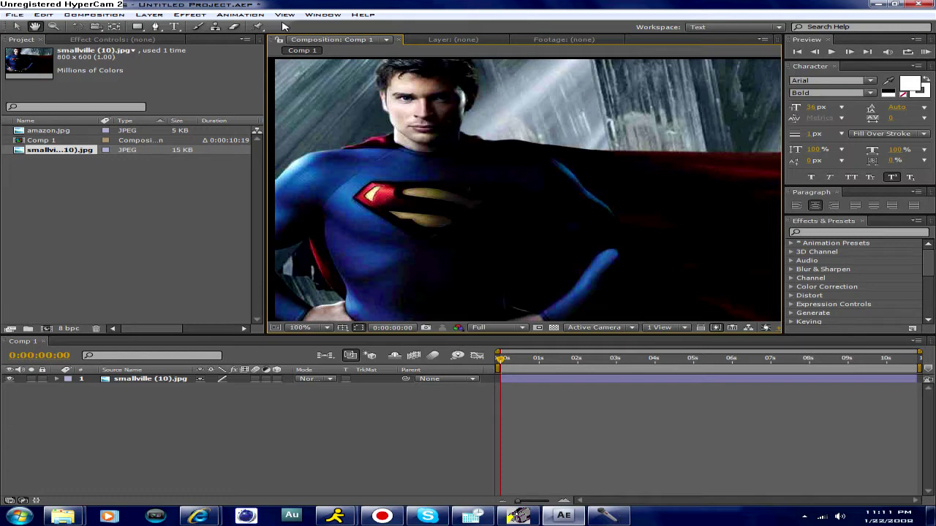
Examine the finished head-swap composite in Comp 1 up close, around the face, neck and cape.
scroll(461, 155, "down", 2)
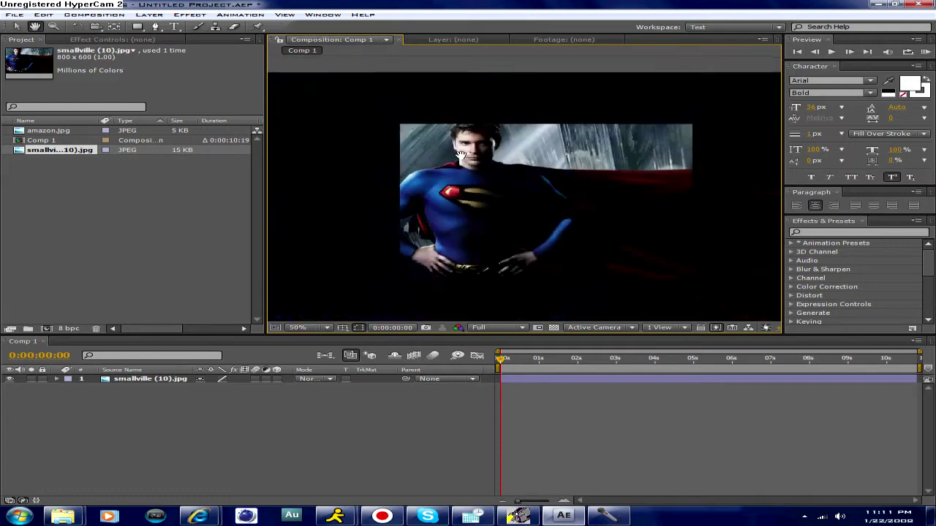
left_click_drag(523, 161, 493, 144)
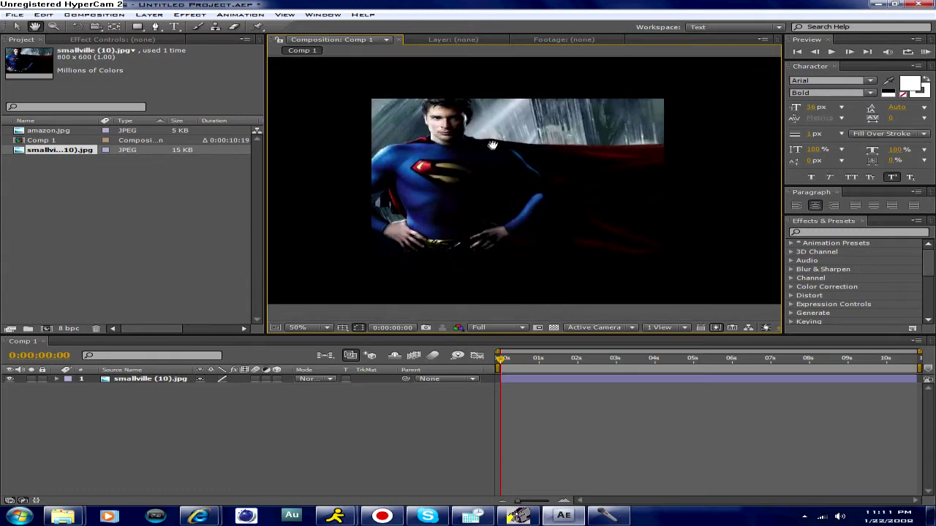
scroll(492, 147, "up", 2)
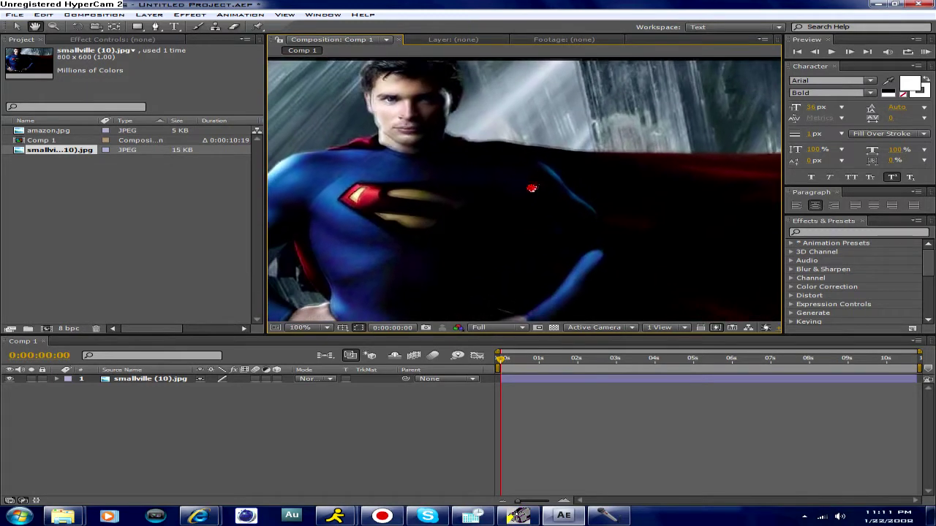
mouse_move(540, 181)
left_mouse_down()
mouse_move(556, 182)
mouse_move(539, 180)
left_mouse_up()
left_click_drag(511, 126, 479, 114)
left_click_drag(420, 110, 451, 109)
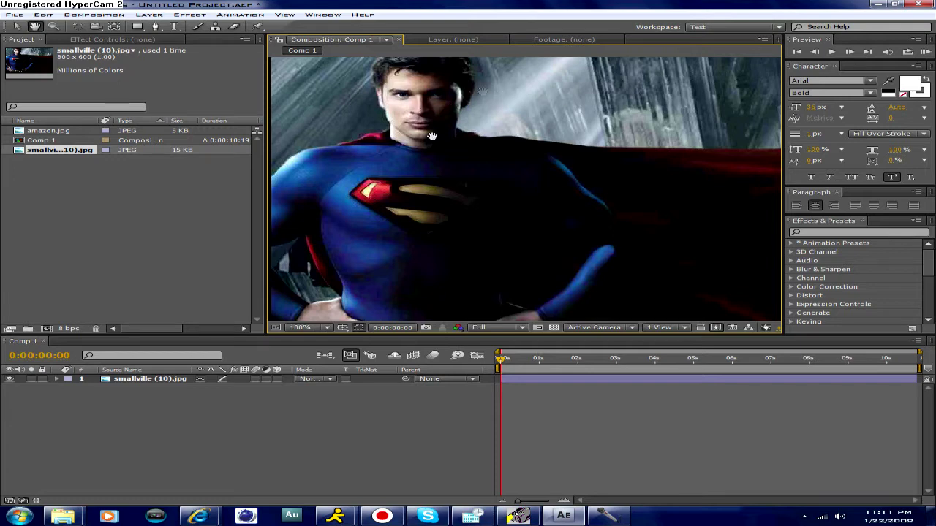
left_click_drag(526, 119, 512, 123)
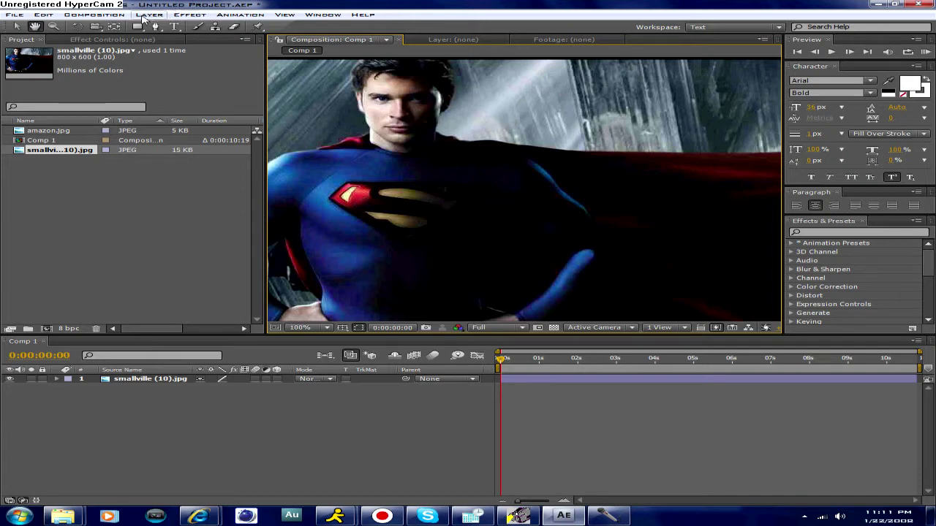
Create a new composition, accepting the offered settings.
left_click(94, 15)
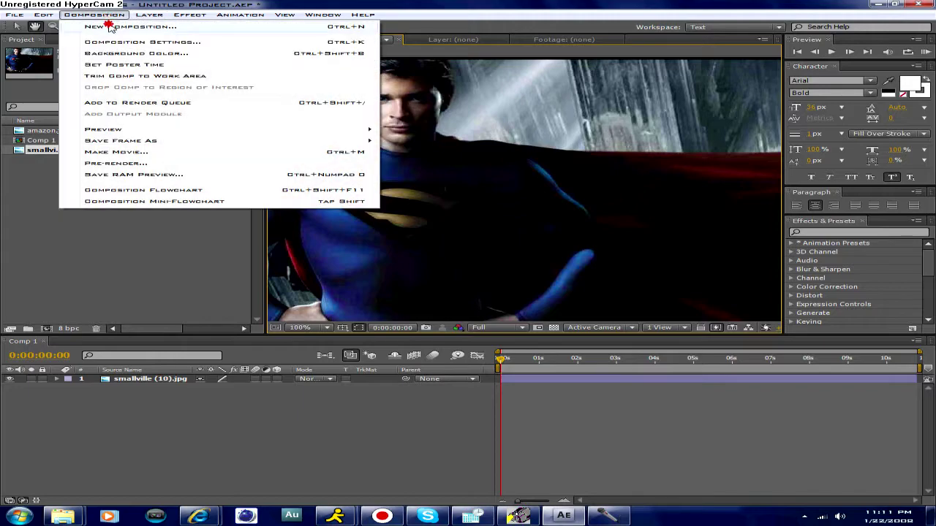
left_click(109, 34)
left_click(538, 356)
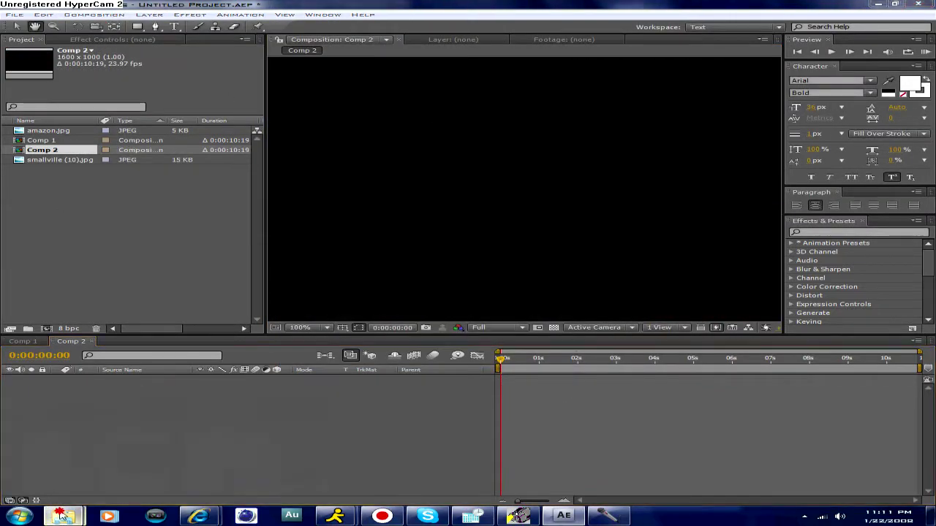
Import the image brandon routh.jpg and place it as a layer in the new composition.
mouse_move(63, 514)
left_click(205, 462)
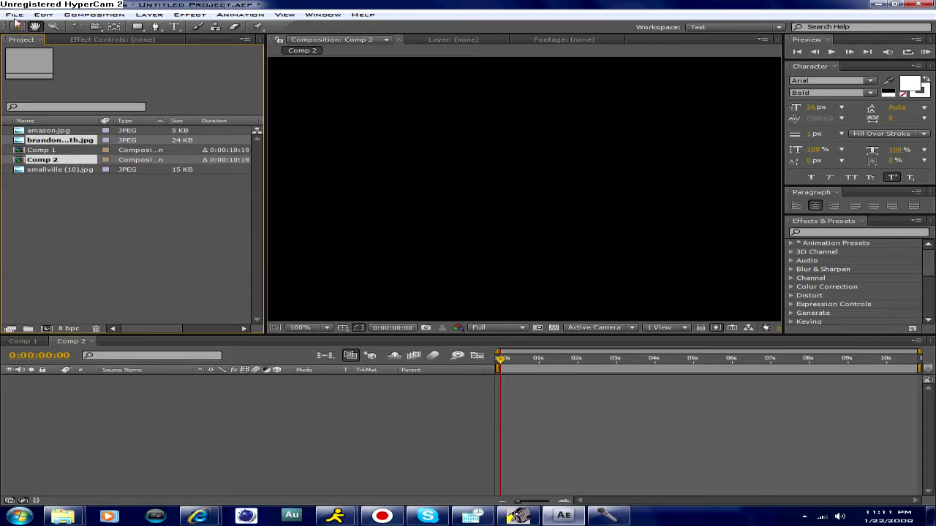
left_click(88, 183)
left_click_drag(60, 140, 157, 387)
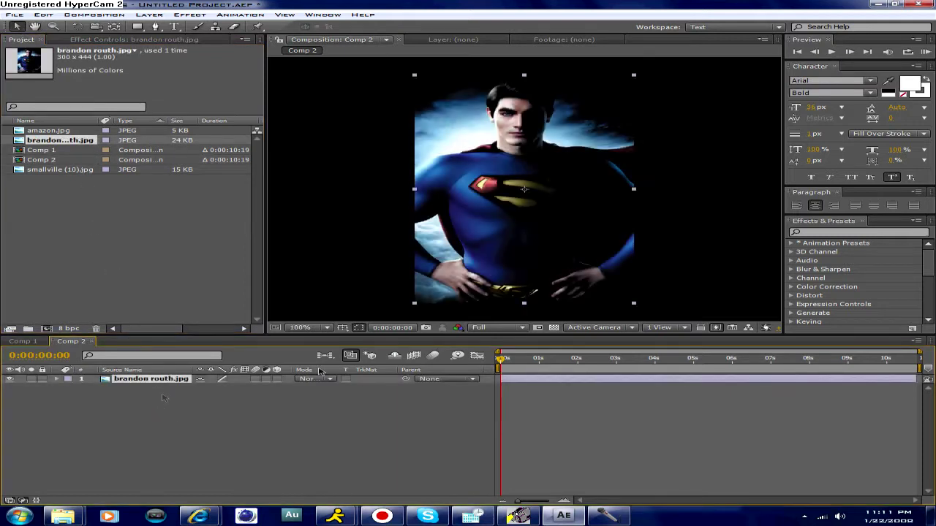
scroll(517, 189, "down", 1)
scroll(517, 189, "up", 2)
Import the image smallville (22).jpg and add it as a layer above brandon routh.jpg.
mouse_move(63, 517)
left_click(94, 455)
left_click_drag(482, 267, 92, 209)
left_click(203, 11)
left_click(205, 8)
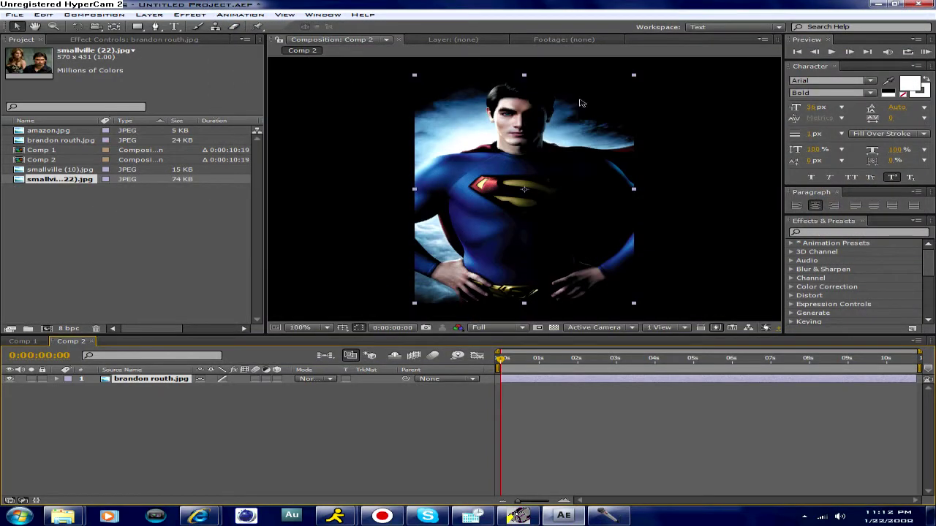
left_click_drag(38, 181, 106, 381)
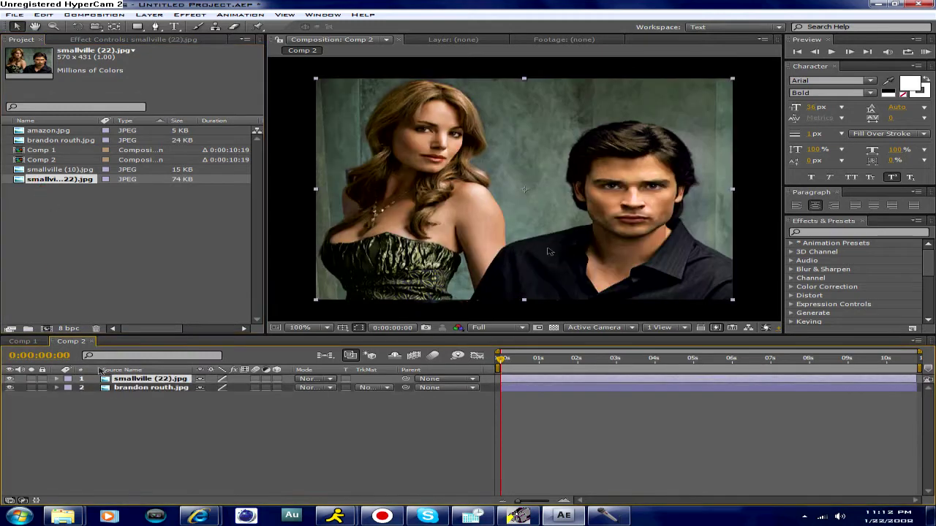
Move the smallville (22).jpg layer to the left of the Superman picture so the two images sit side by side.
scroll(524, 195, "down", 2)
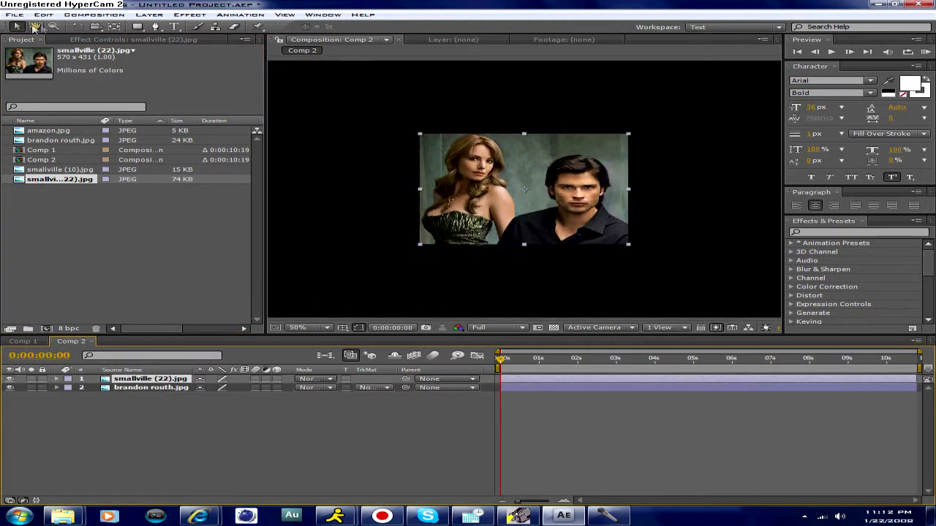
left_click_drag(423, 138, 571, 141)
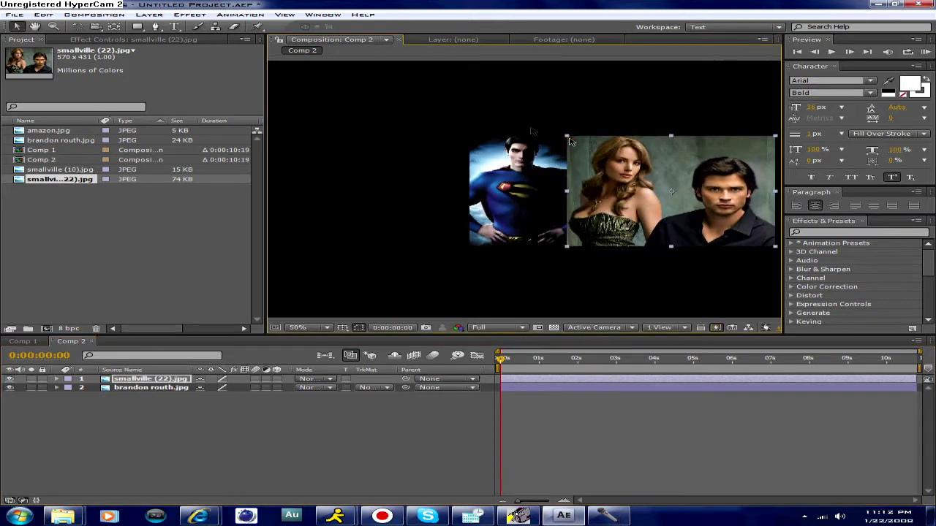
left_click_drag(692, 186, 376, 183)
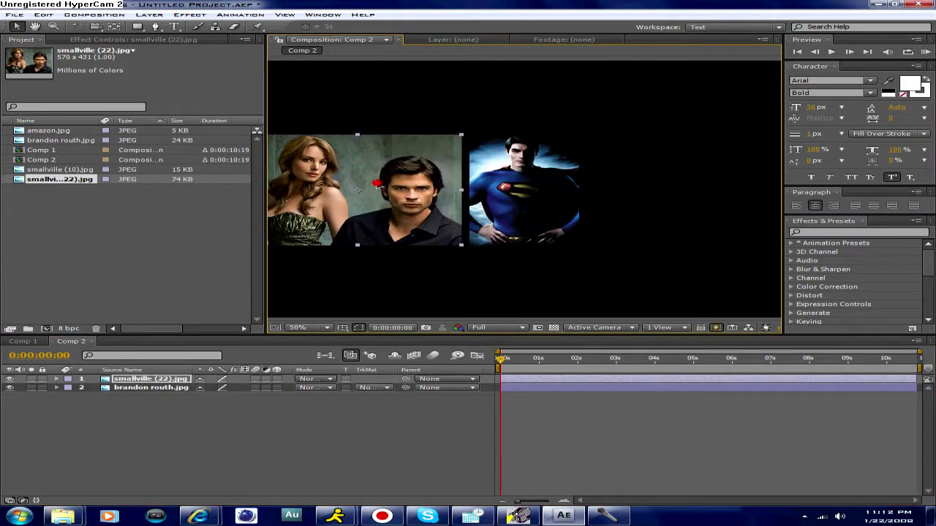
Start a Pen tool mask on smallville (22).jpg at the man's chin, tracing the left edge of his face and hair up to the crown.
left_click(155, 26)
key("period")
left_click(35, 27)
left_click_drag(319, 159, 500, 161)
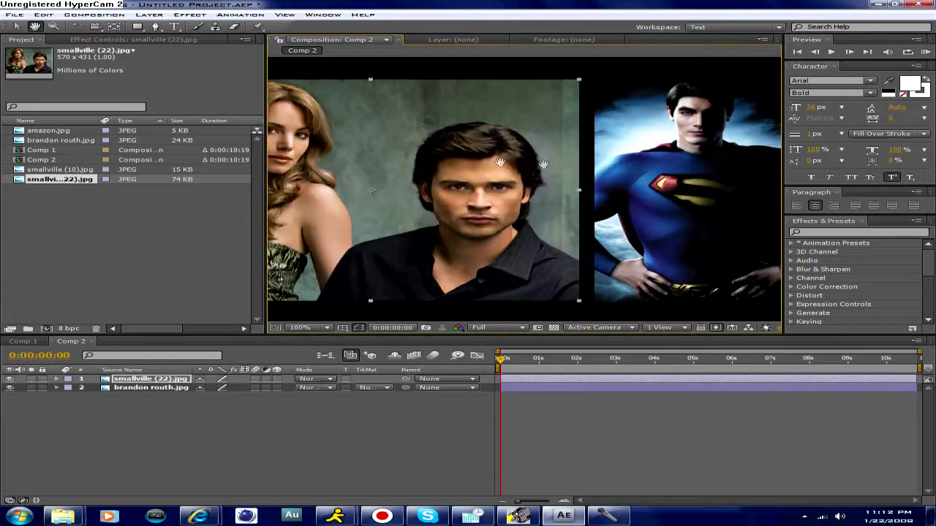
key("period")
left_click_drag(385, 185, 419, 198)
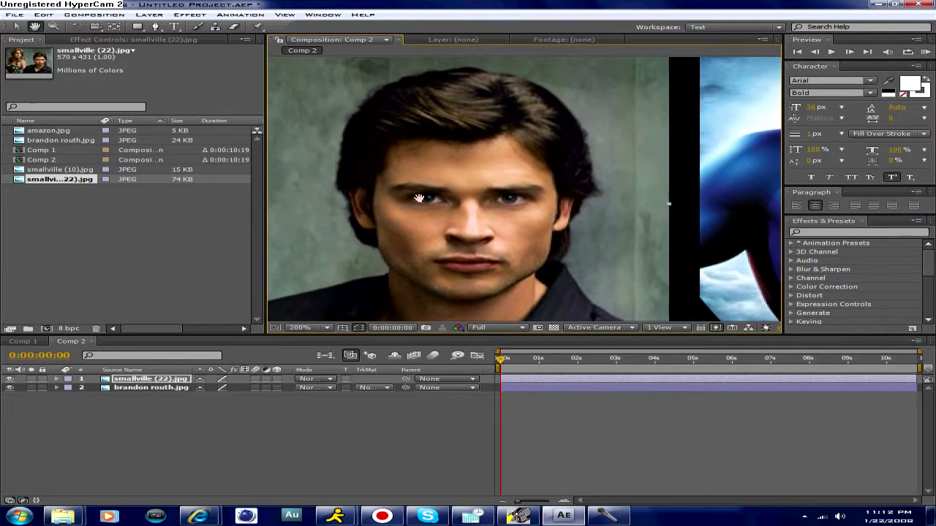
left_click(155, 26)
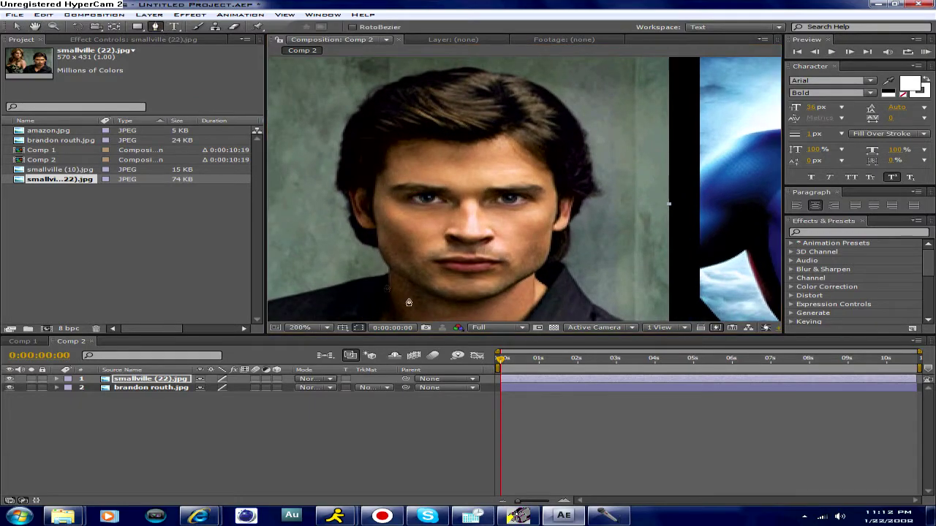
key("comma")
key("period")
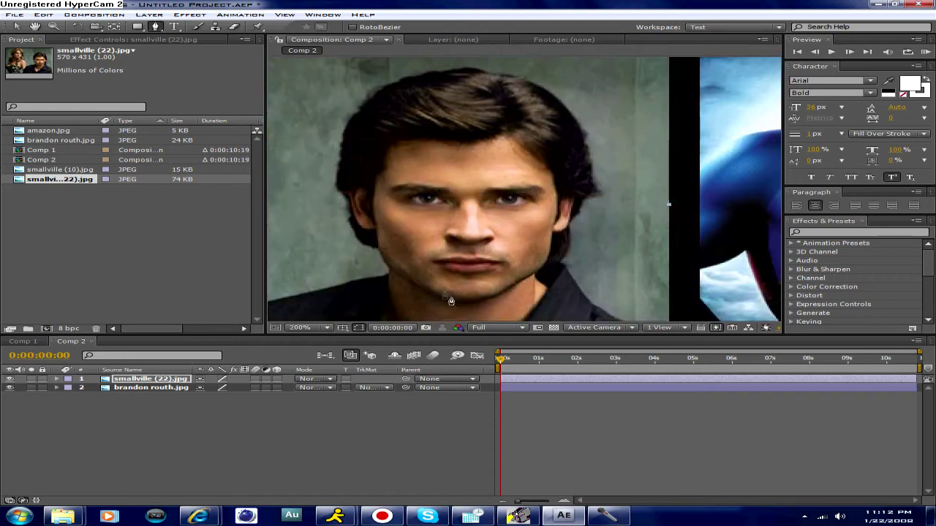
key("comma")
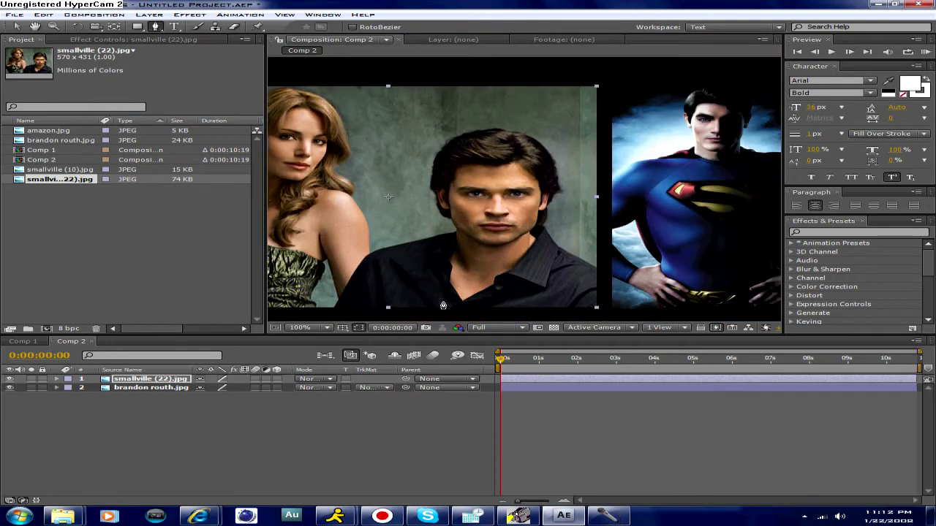
key("period")
left_click(450, 302)
left_click(420, 290)
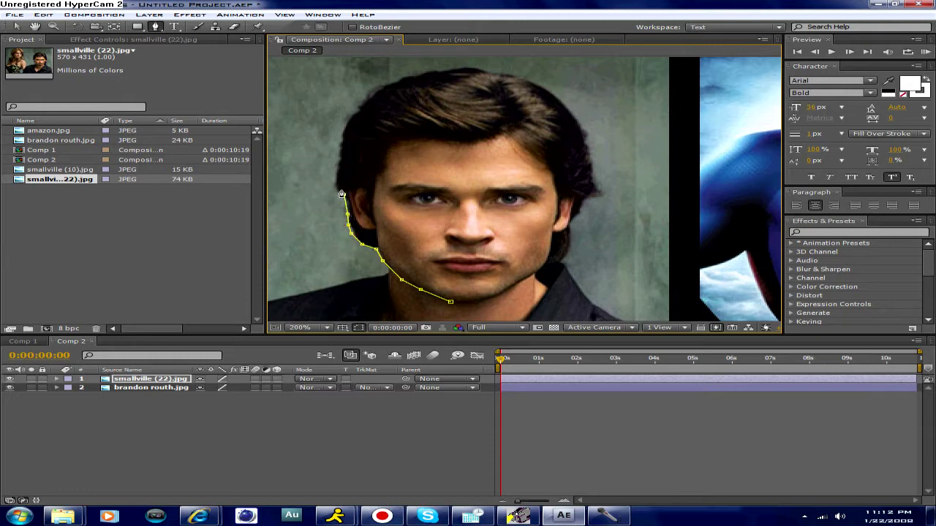
left_click(337, 162)
left_click(346, 129)
left_click(425, 75)
left_click(452, 71)
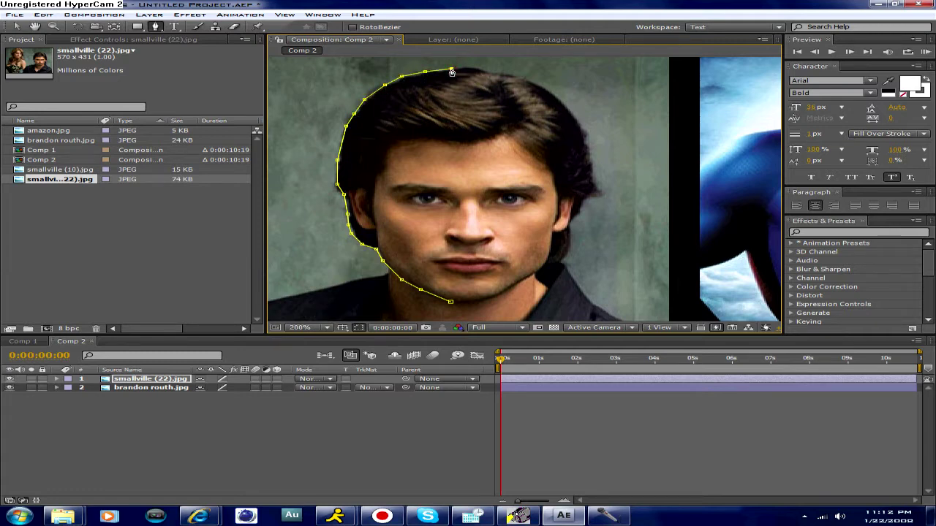
Continue the mask down the right side of the man's hair, ear and jaw, and close it at the chin.
left_click(528, 77)
left_click(541, 88)
left_click(557, 103)
key("ctrl+z")
left_click(559, 98)
left_click(583, 129)
left_click(591, 156)
left_click(597, 187)
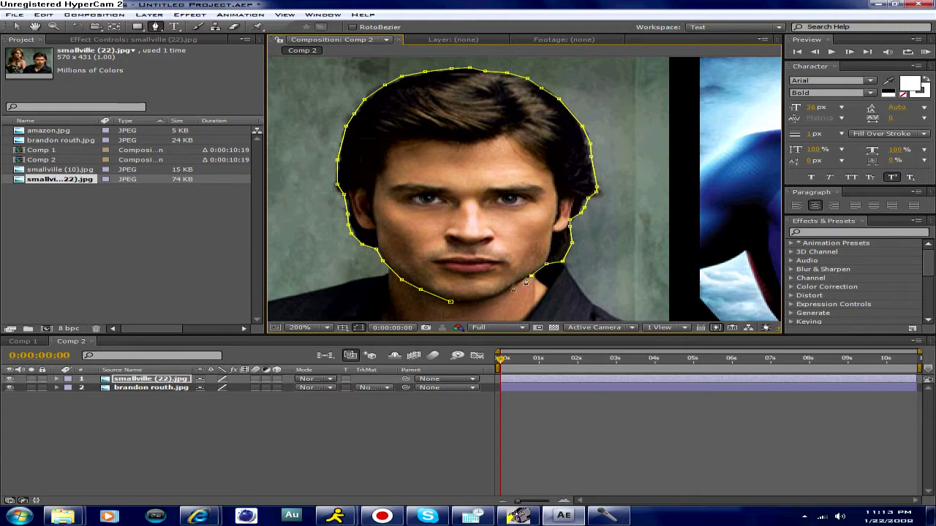
left_click(468, 305)
left_click(453, 305)
Move the cut-out head over the Superman figure's head.
key("comma")
key("comma")
key("comma")
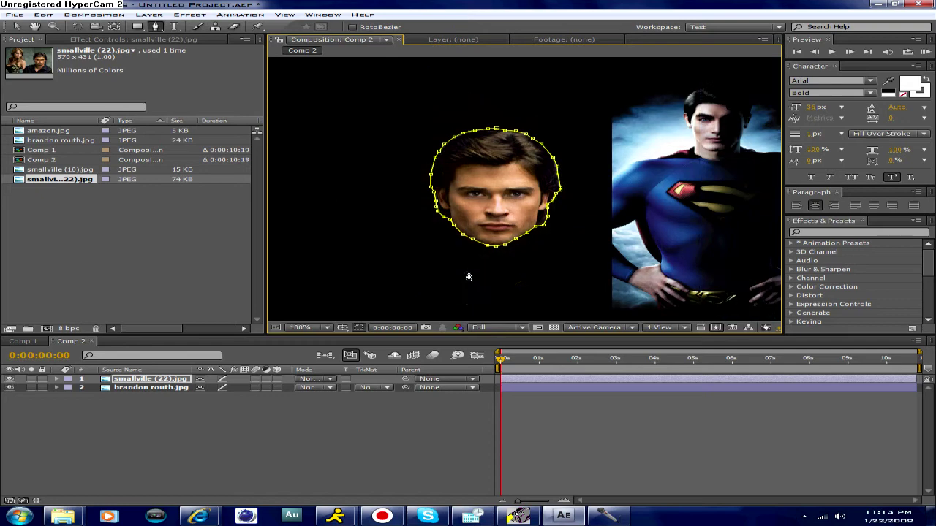
key("period")
key("period")
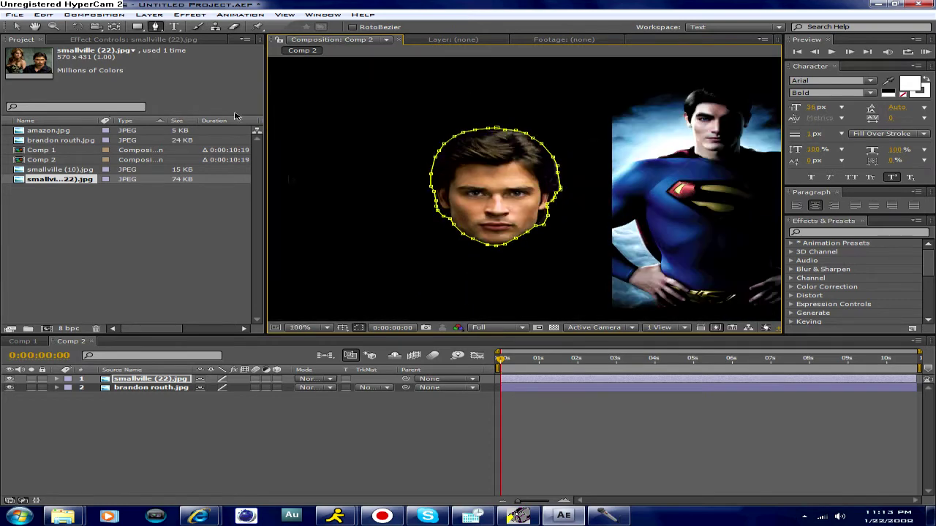
left_click(17, 26)
left_click_drag(523, 181, 761, 144)
key("comma")
key("period")
key("comma")
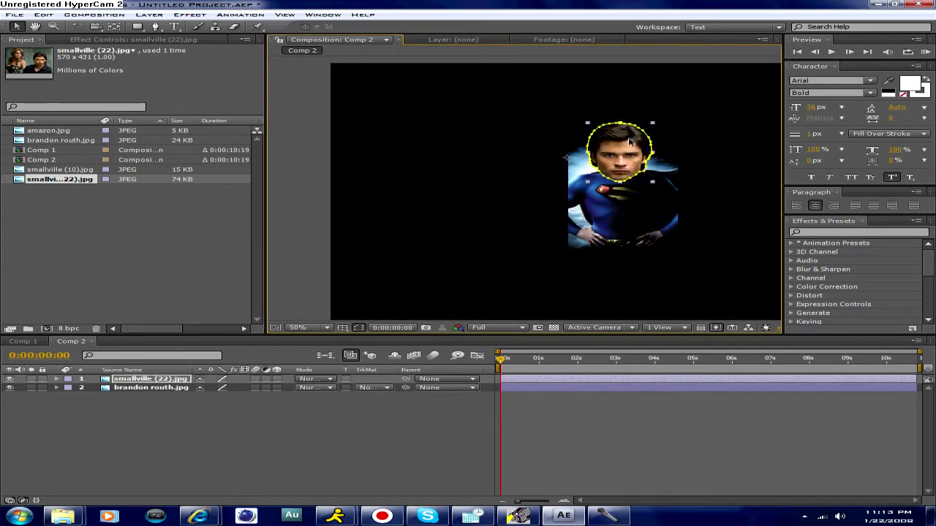
Undo the distorting resize of the cut-out head, and scale the layer down from its corner toward the figure's head size.
left_click_drag(590, 124, 604, 131)
key("ctrl+z")
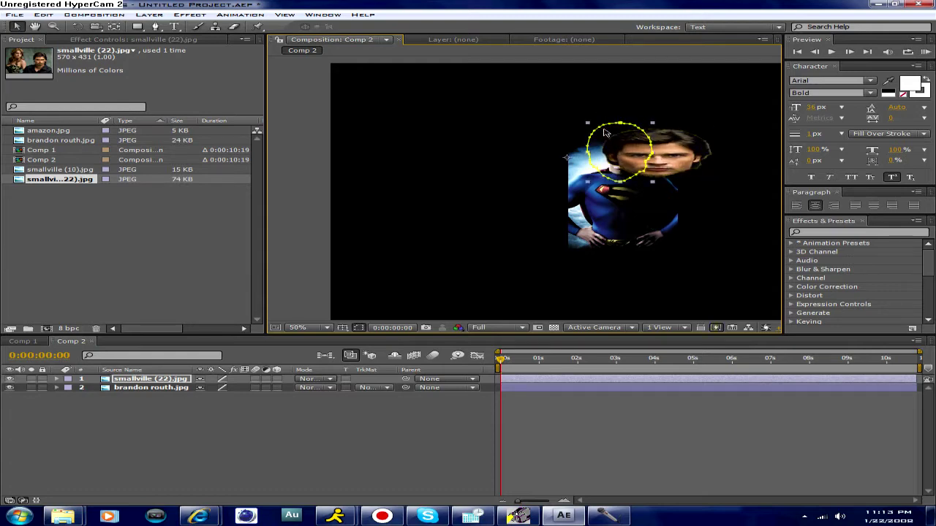
left_click_drag(653, 126, 621, 157)
left_click(39, 27)
double_click(35, 27)
left_click_drag(447, 202, 484, 221)
left_click(16, 26)
scroll(585, 178, "up", 1)
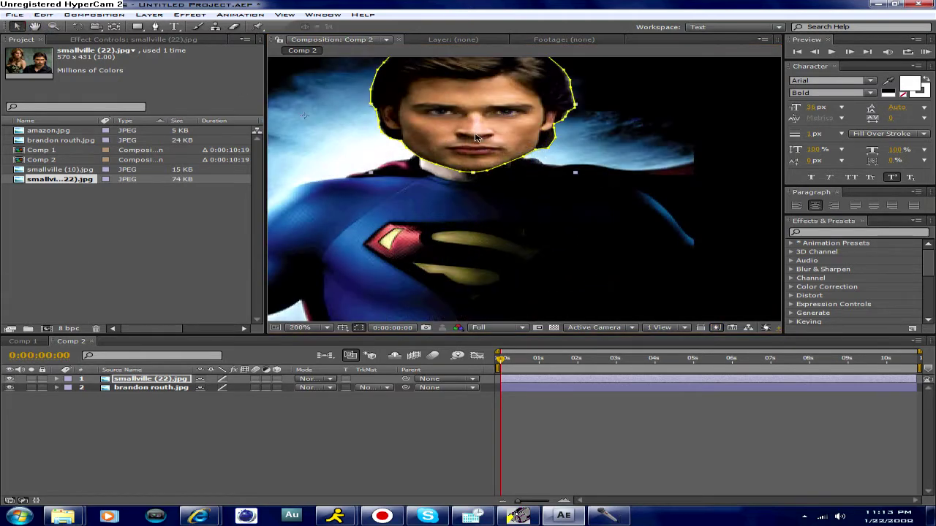
Narrow the cut-out head further and reposition it so it covers the original head and meets the neck.
left_click_drag(576, 174, 506, 173)
left_click_drag(448, 137, 483, 148)
key("comma")
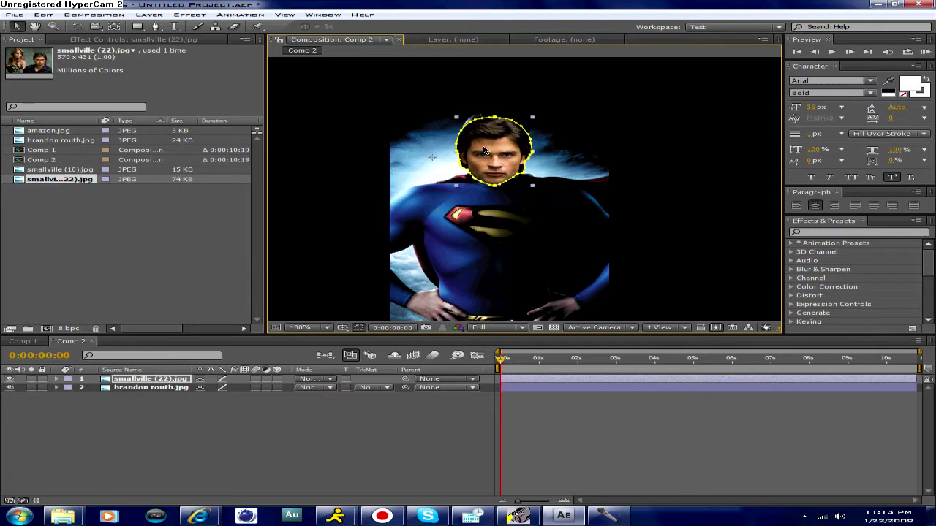
left_click_drag(457, 119, 457, 116)
left_click_drag(507, 151, 507, 146)
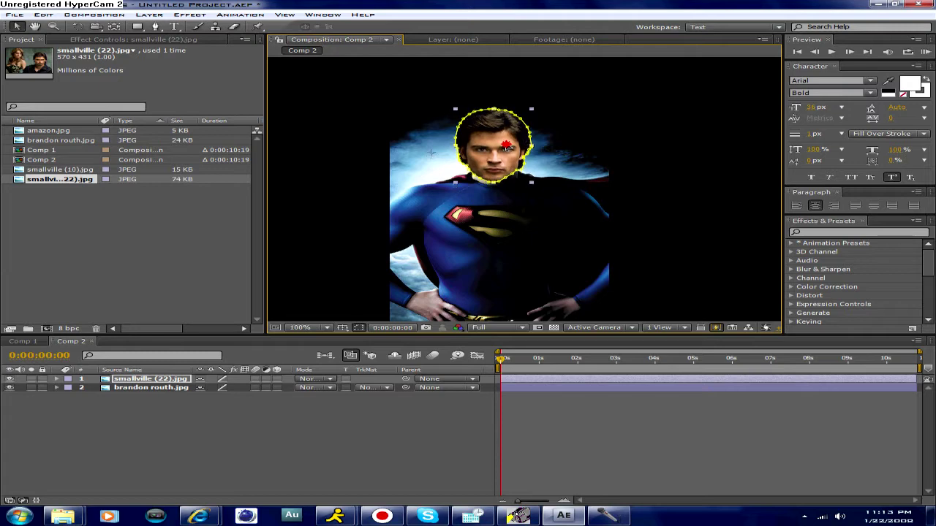
Adjust the mask points along the jaw and chin so the head blends onto the suit's collar.
key("period")
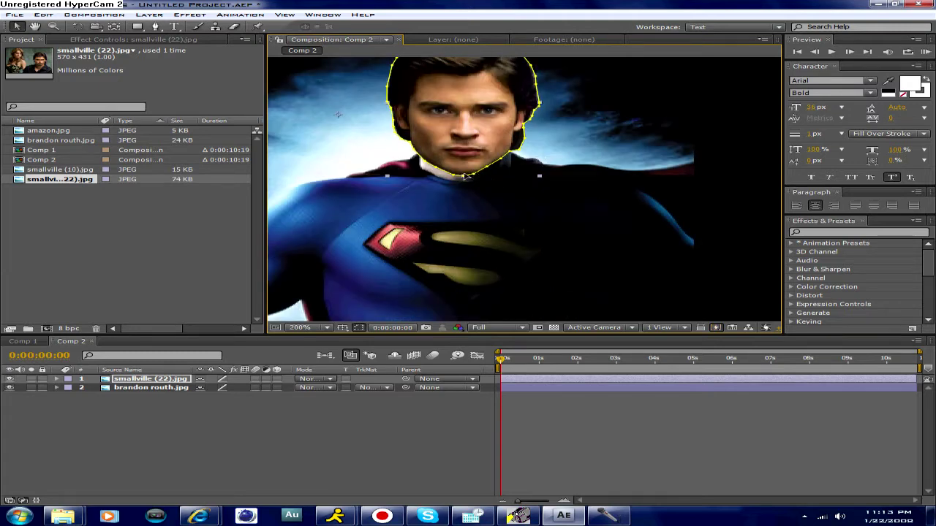
left_click(437, 169)
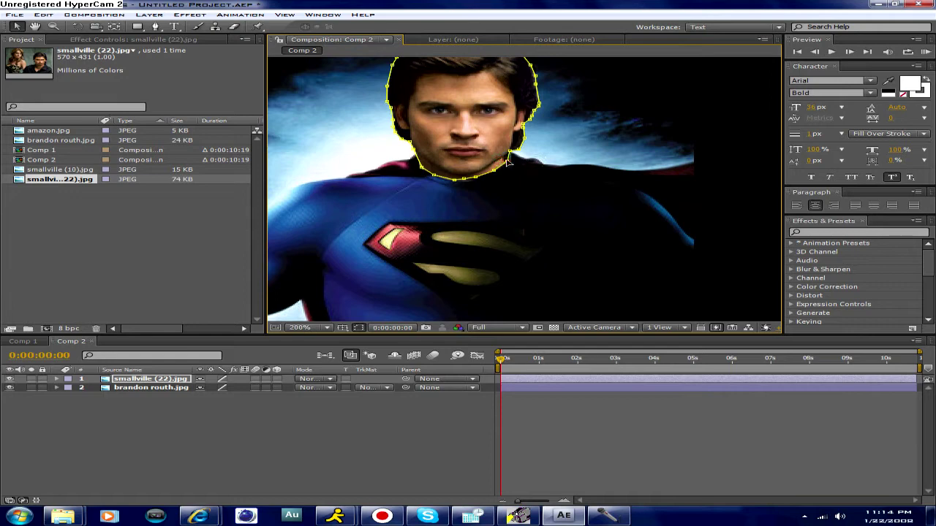
scroll(472, 152, "down", 1)
scroll(509, 169, "up", 1)
left_click(146, 389)
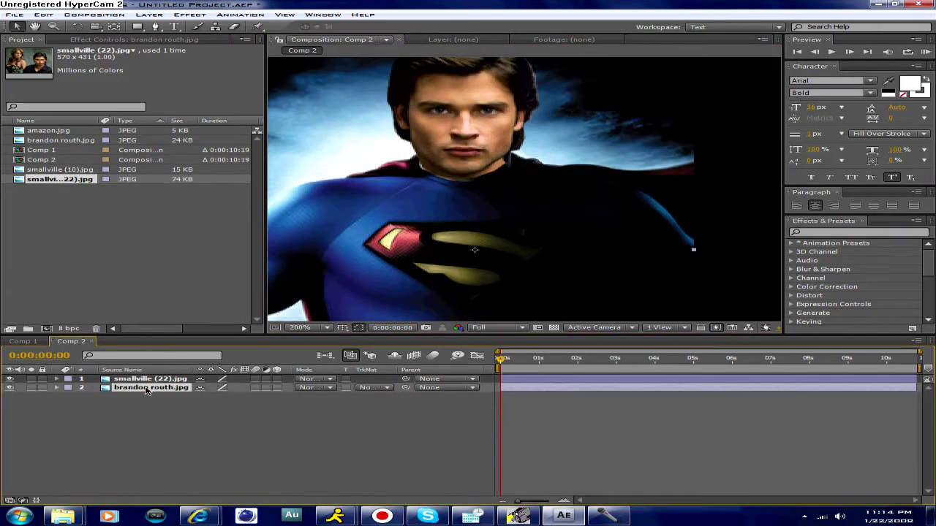
scroll(452, 233, "down", 2)
scroll(452, 233, "up", 2)
Set the mask feather on the cut-out head layer to 11 px horizontally and vertically.
left_click(130, 380)
left_click(149, 15)
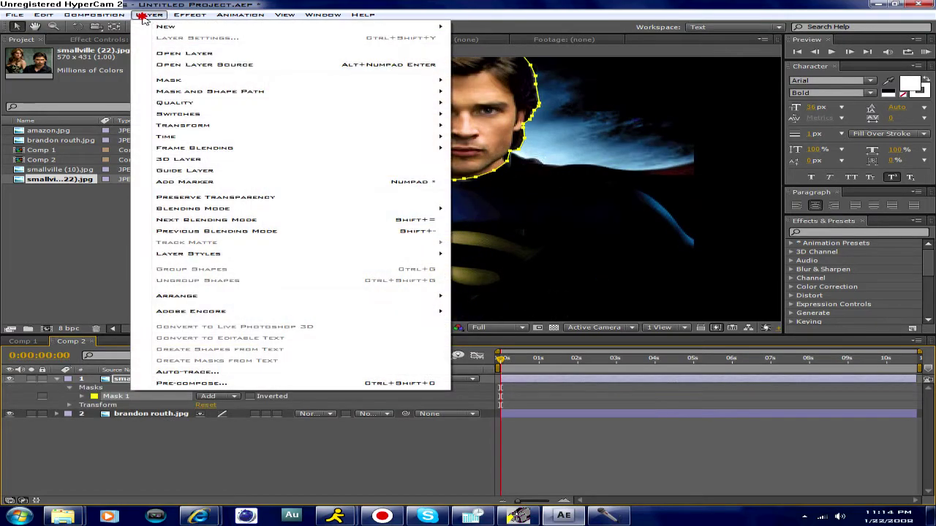
left_click(181, 79)
left_click(510, 108)
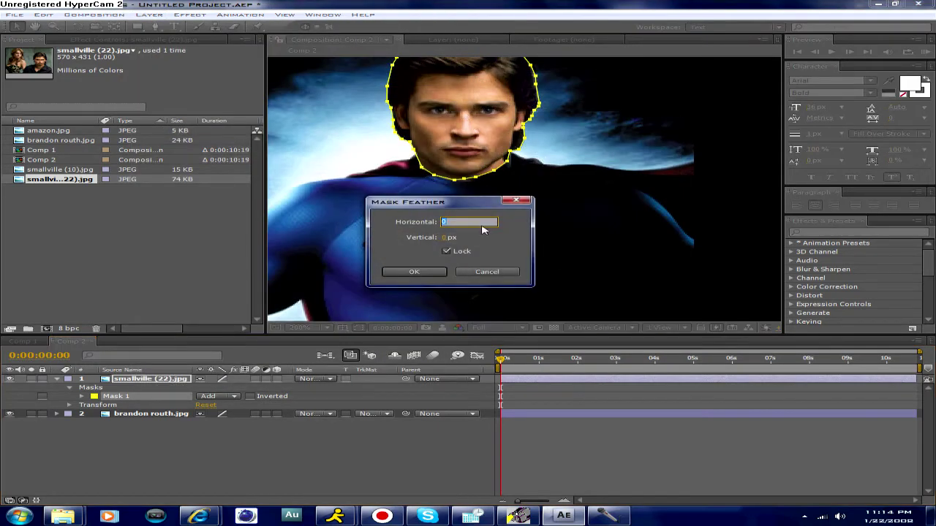
left_click(450, 238)
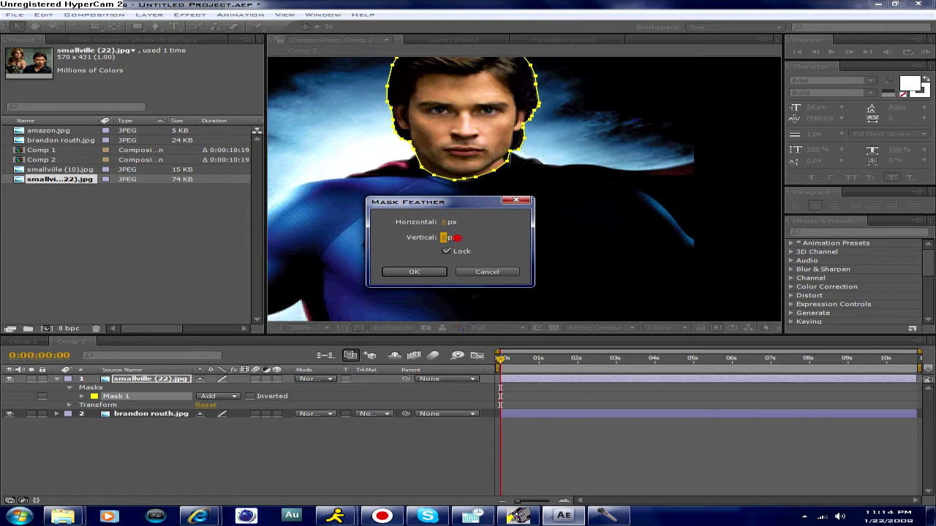
type("11")
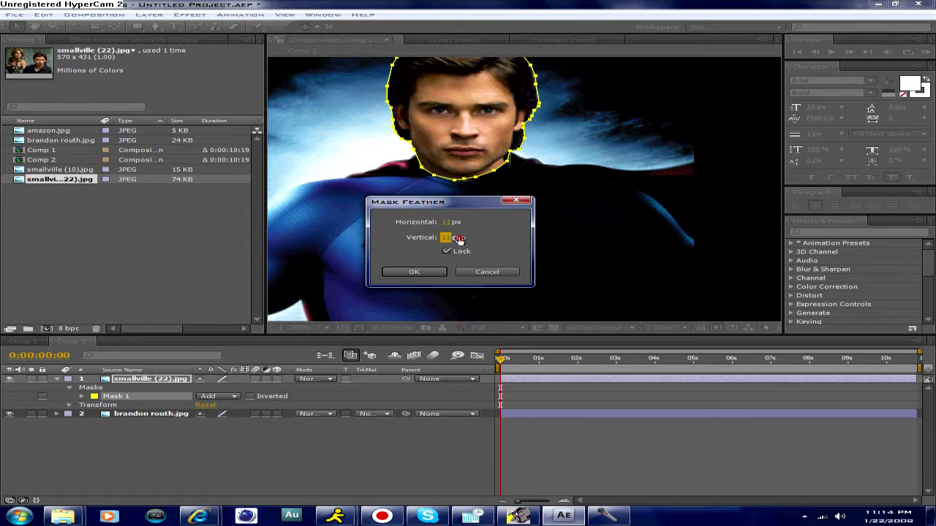
left_click(414, 271)
scroll(514, 179, "down", 1)
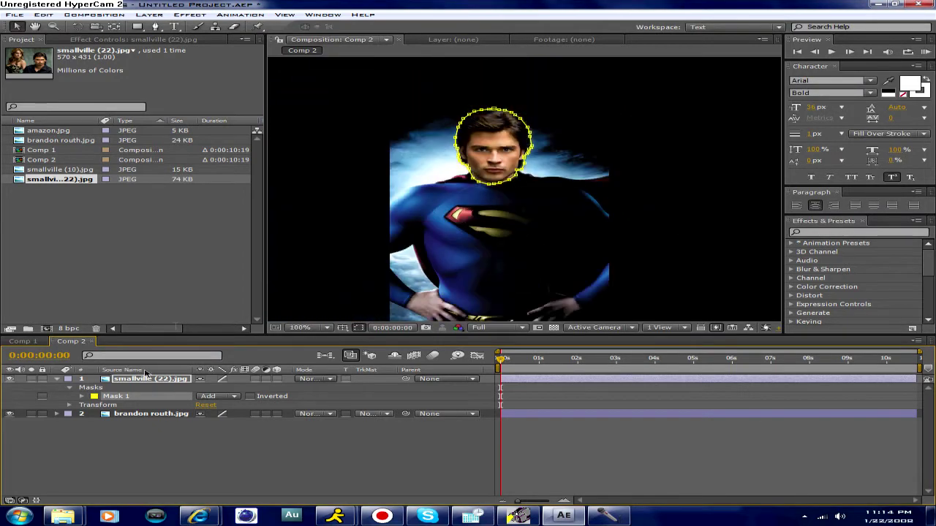
Reduce the head layer's mask feather to a smaller value, keeping the horizontal and vertical amounts locked together.
left_click(124, 413)
scroll(479, 185, "up", 1)
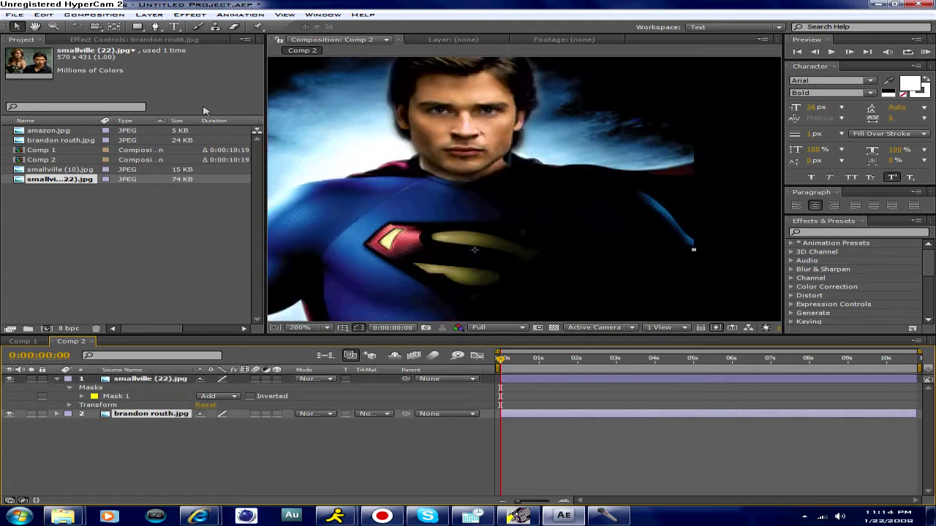
left_click(35, 26)
left_click_drag(357, 93, 392, 244)
scroll(407, 169, "down", 1)
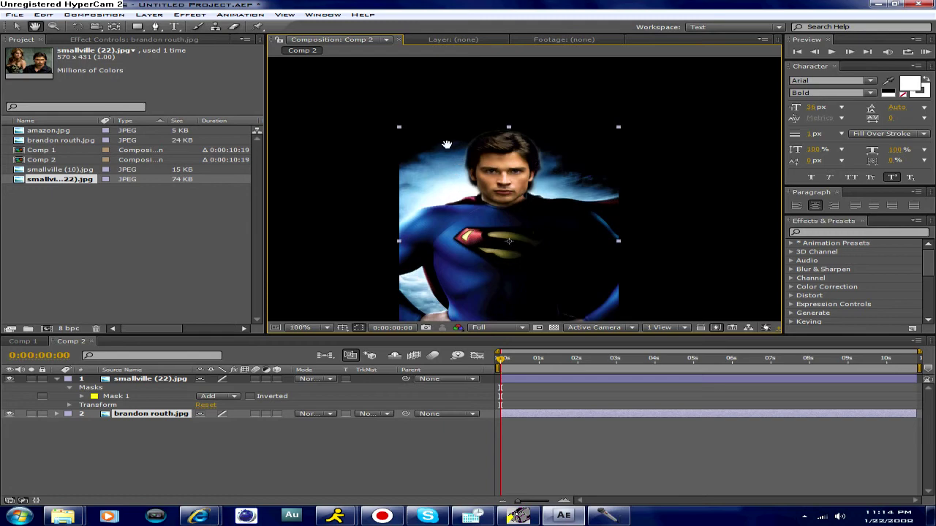
left_click(17, 26)
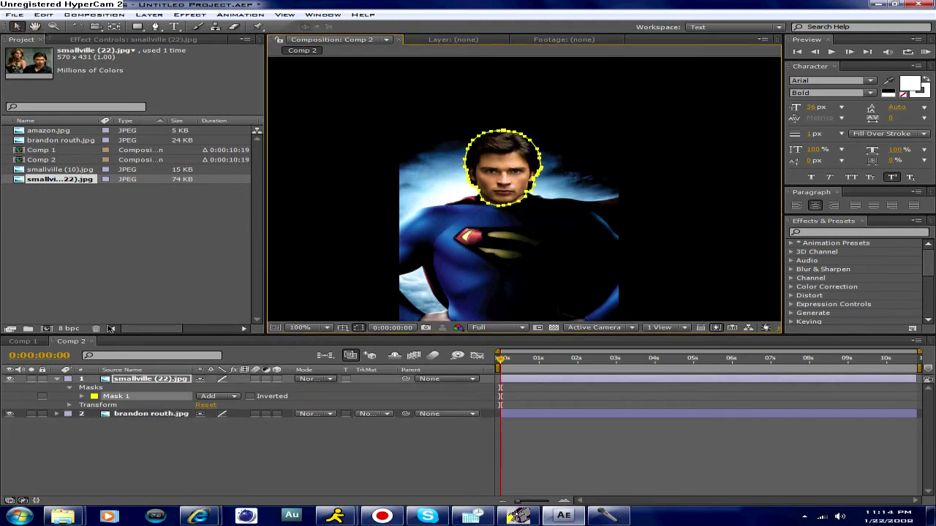
left_click(146, 15)
mouse_move(165, 79)
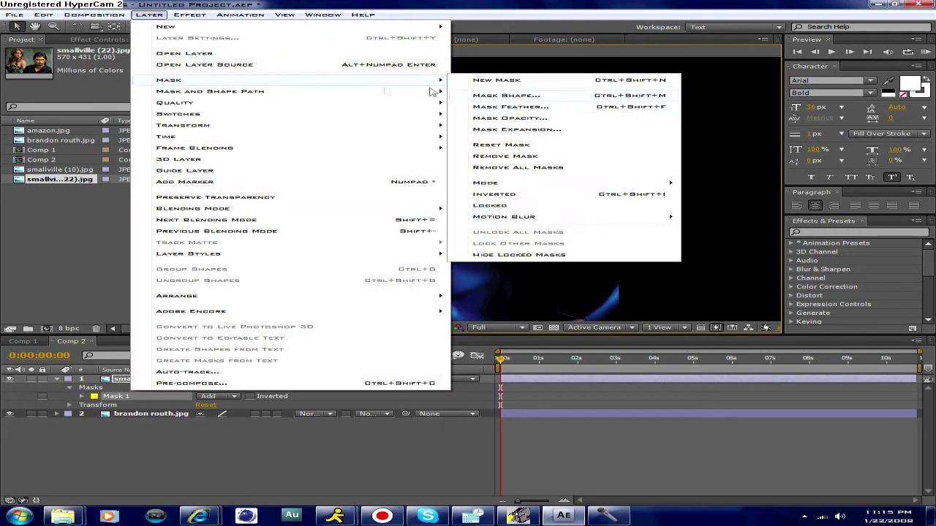
left_click(489, 110)
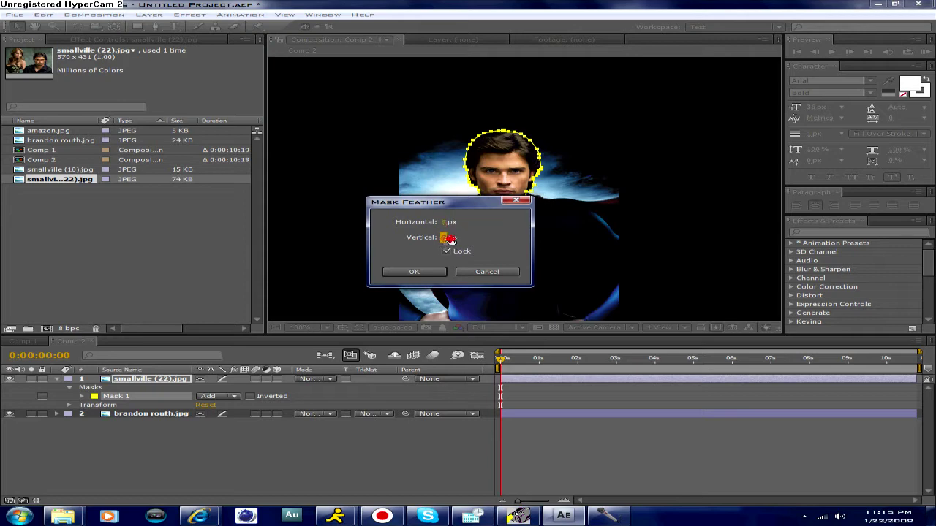
left_click(430, 271)
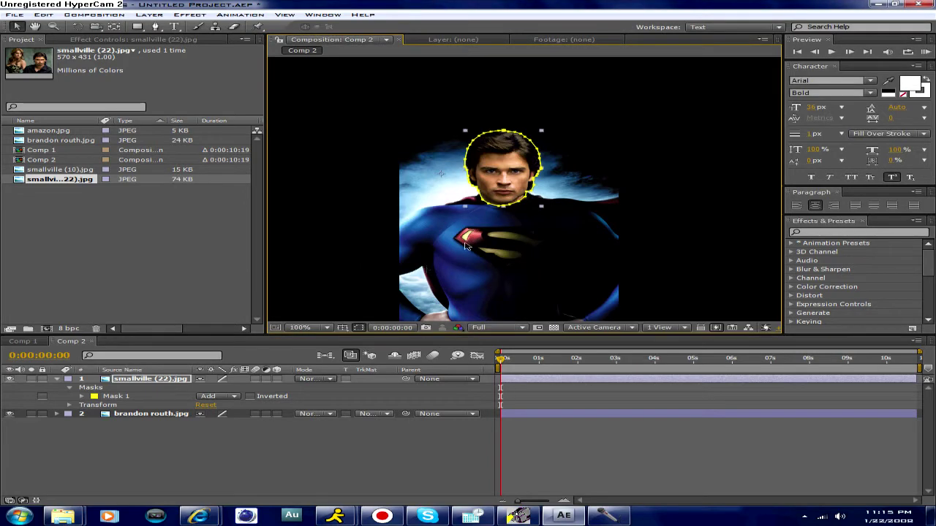
Examine up close how the feathered head edge blends with the neck, collar and background.
key("period")
left_click(139, 414)
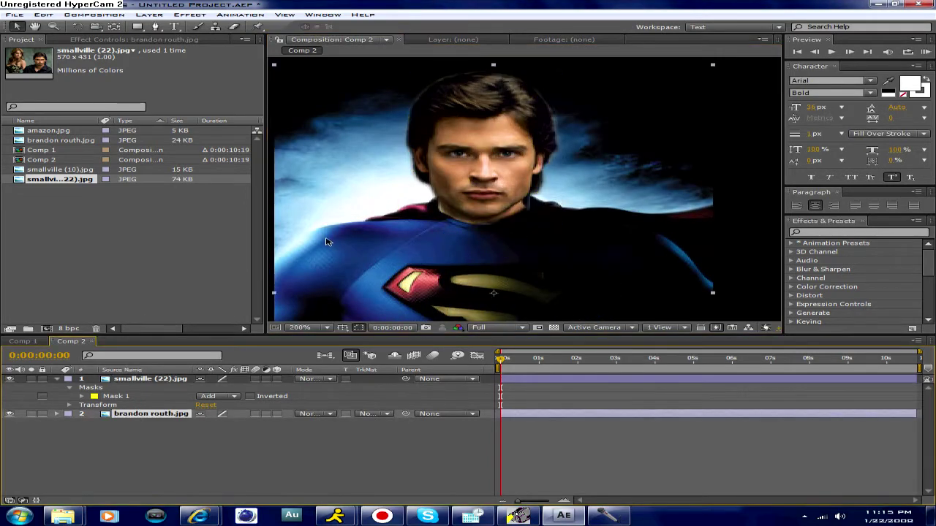
scroll(326, 239, "up", 1)
scroll(326, 240, "down", 1)
scroll(326, 239, "up", 1)
scroll(326, 239, "up", 1)
scroll(326, 239, "down", 1)
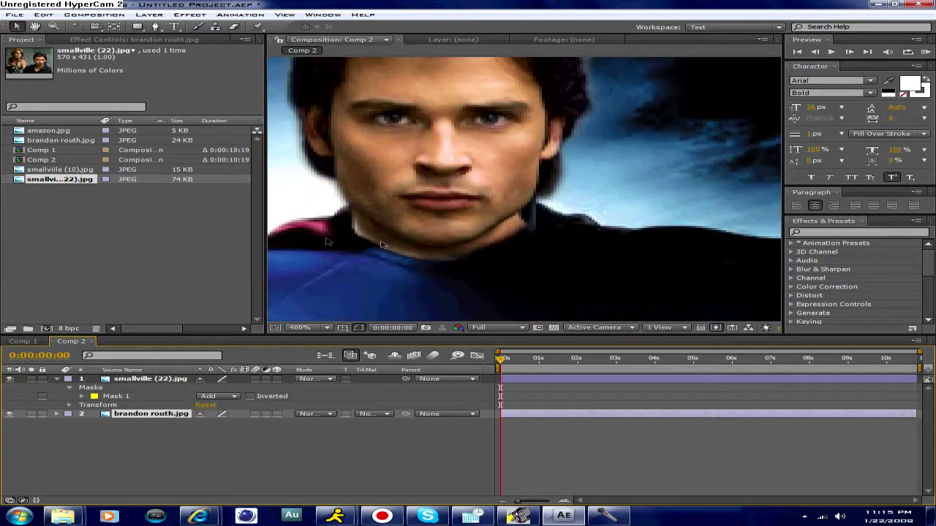
key("slash")
key("comma")
key("period")
Search the effects and presets for "shado" and review the head composite at different magnifications.
left_click(859, 232)
type("shadow")
key("BackSpace")
scroll(864, 261, "down", 2)
left_click(846, 233)
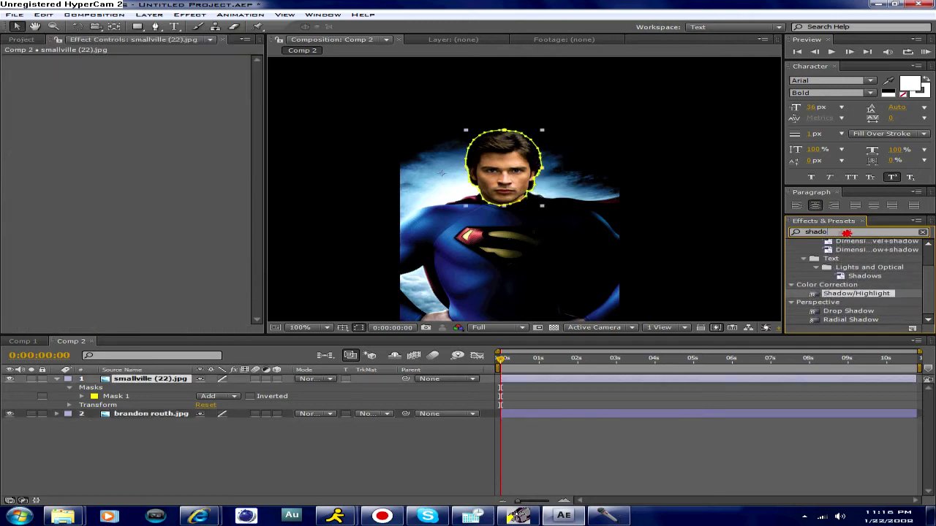
key("comma")
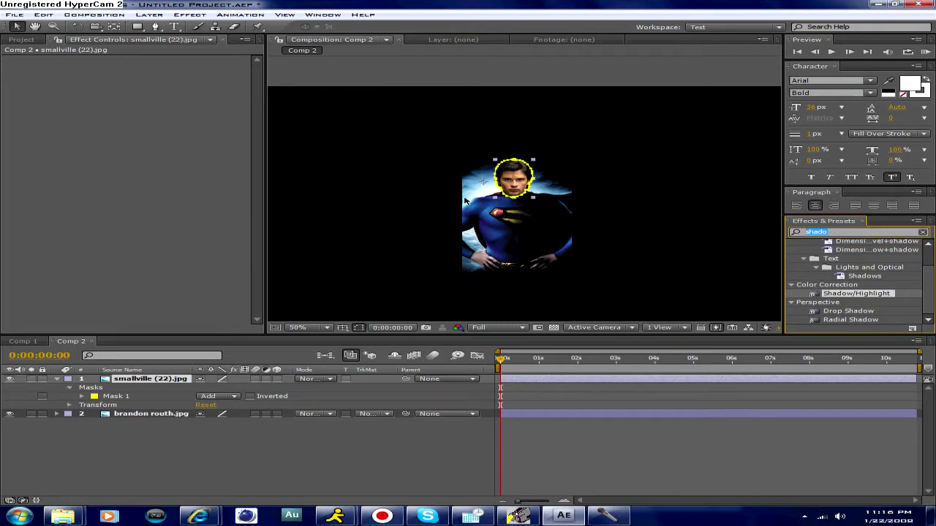
key("period")
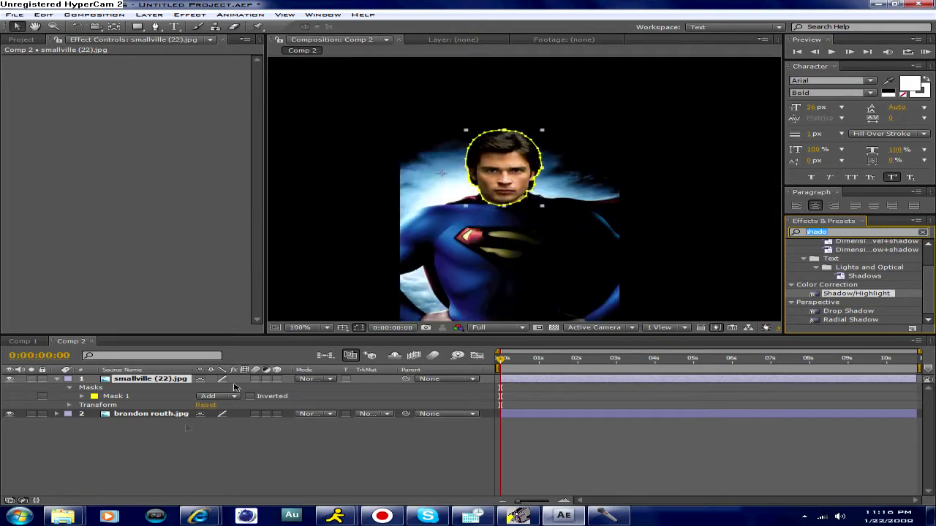
Switch to Internet Explorer, search Google Images for "fortress of solitude superman returns" and browse the pictures for a background.
left_click(212, 516)
left_click(125, 461)
left_click_drag(333, 112, 10, 123)
key("BackSpace")
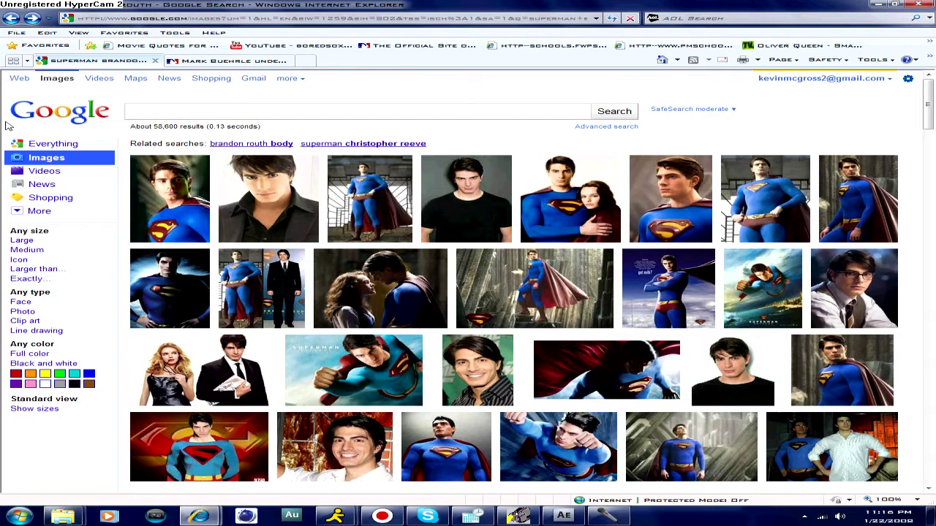
type("fortress of solitude superman re")
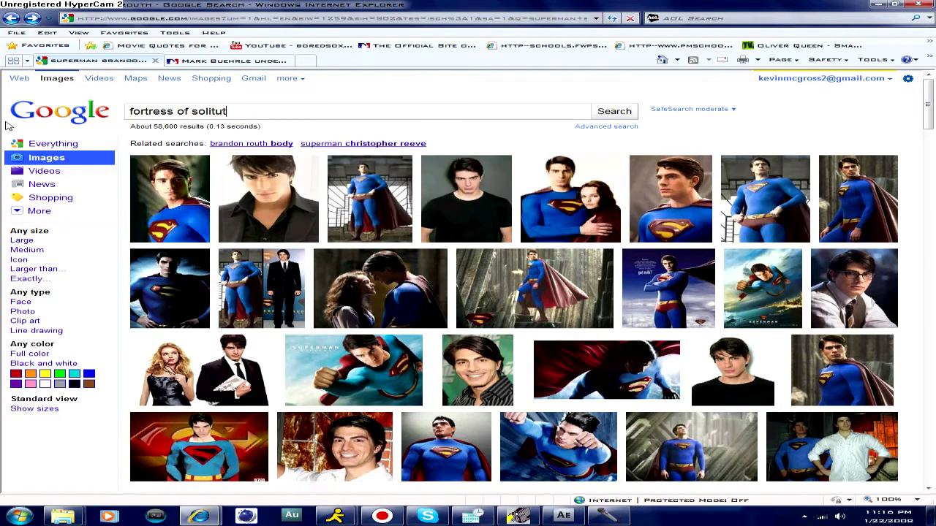
type("turns")
key("Return")
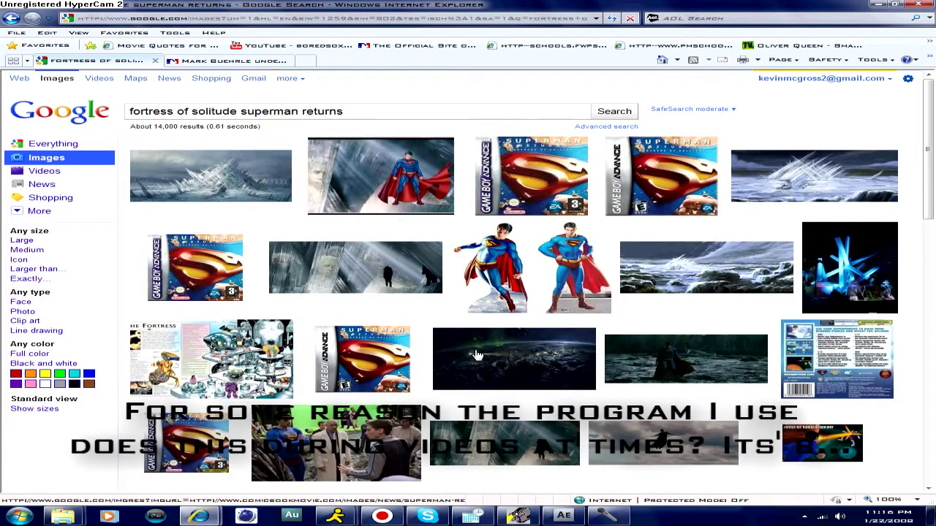
scroll(468, 339, "down", 1)
scroll(576, 364, "down", 1)
scroll(575, 364, "down", 4)
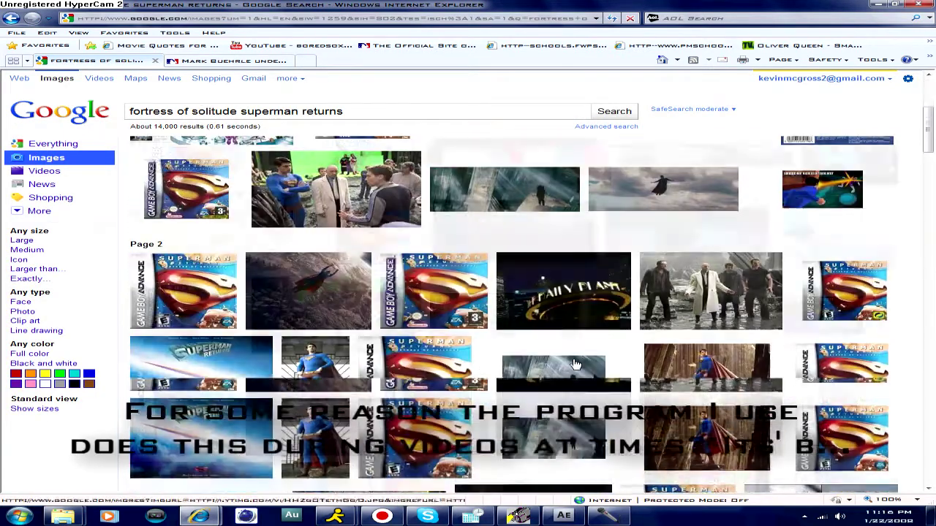
scroll(575, 365, "down", 4)
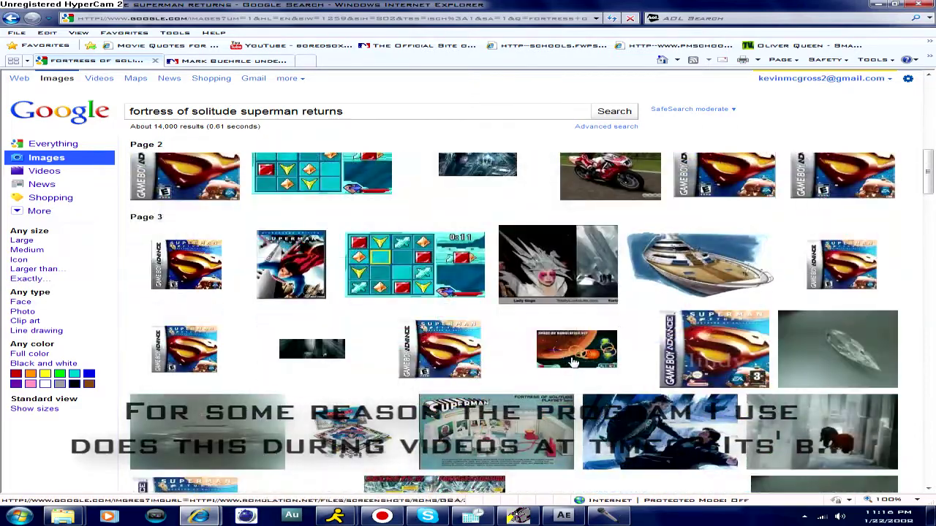
Search the images for "fortress of solitude smallville" instead, and save a 480 × 360 fortress picture as "fortress".
left_click_drag(350, 112, 240, 111)
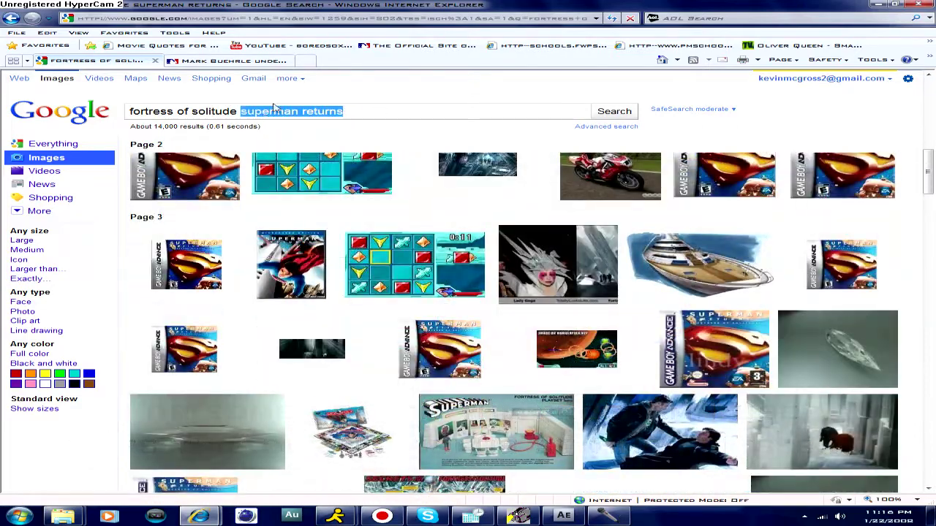
type("smallville")
key("Return")
scroll(400, 285, "down", 15)
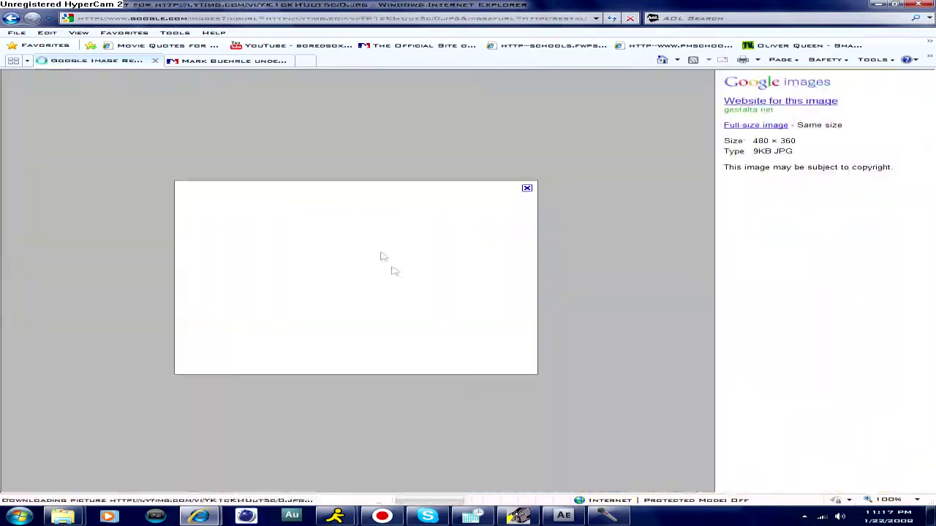
right_click(338, 249)
left_click(429, 330)
type("fortress")
key("Return")
Find the saved "fortress" picture in the Pictures library and import it into the After Effects project.
left_click(67, 514)
left_click(250, 457)
left_click(826, 34)
type("f")
type("fortress")
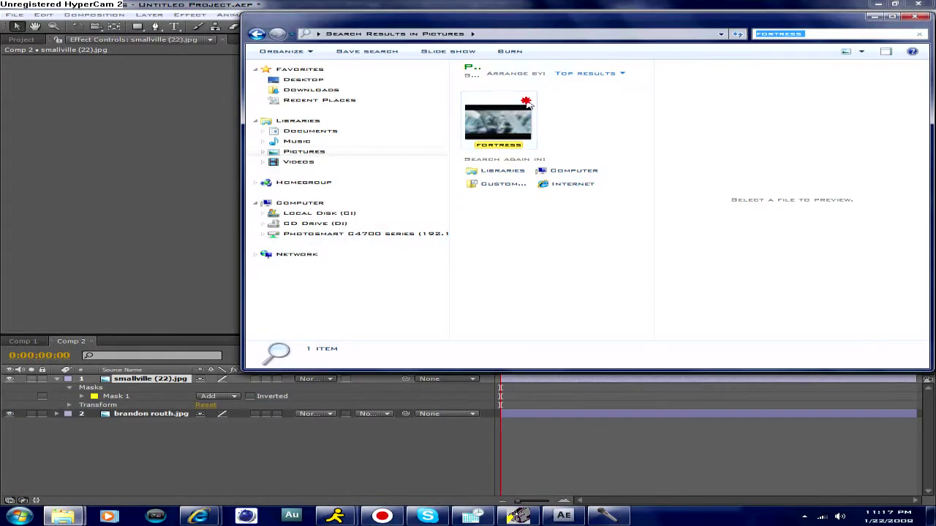
left_click_drag(474, 106, 436, 120)
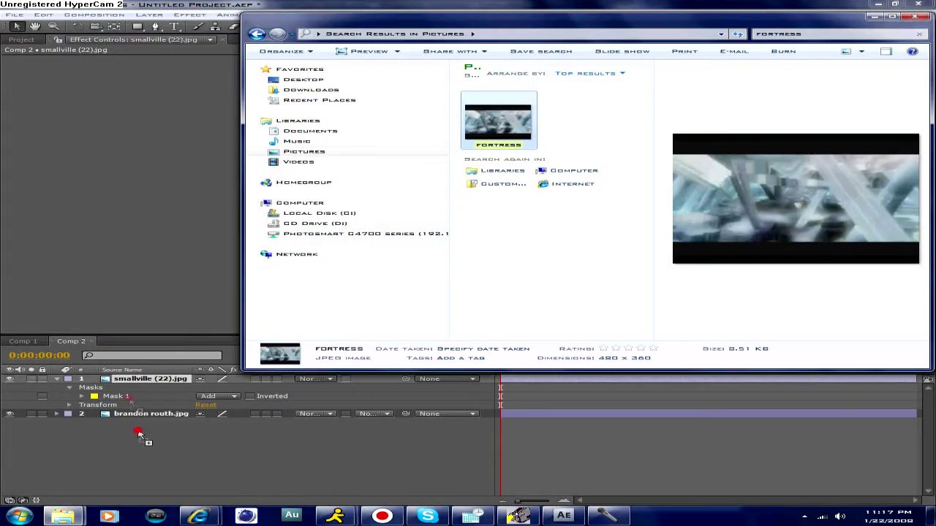
Add fortress.jpg to Comp 2 as the bottom layer, beneath the Superman picture.
left_click(17, 38)
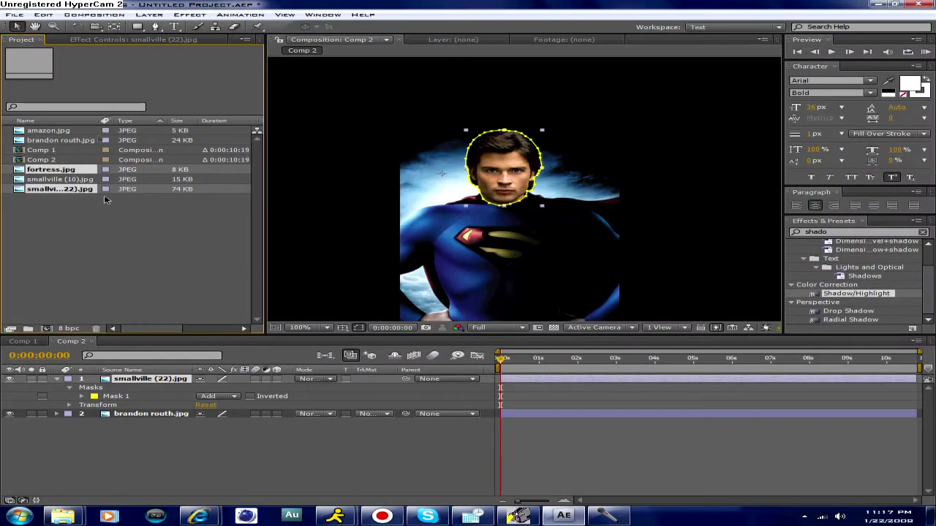
left_click(66, 219)
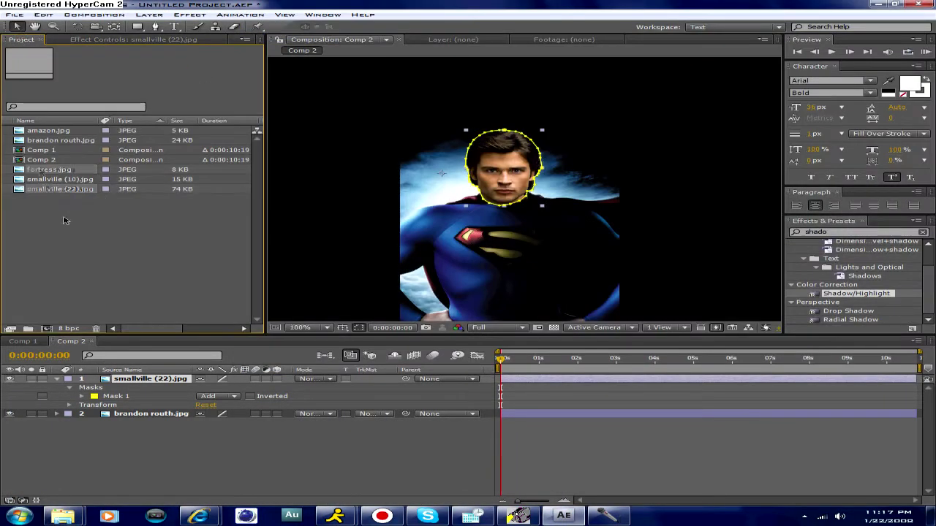
left_click_drag(60, 170, 119, 428)
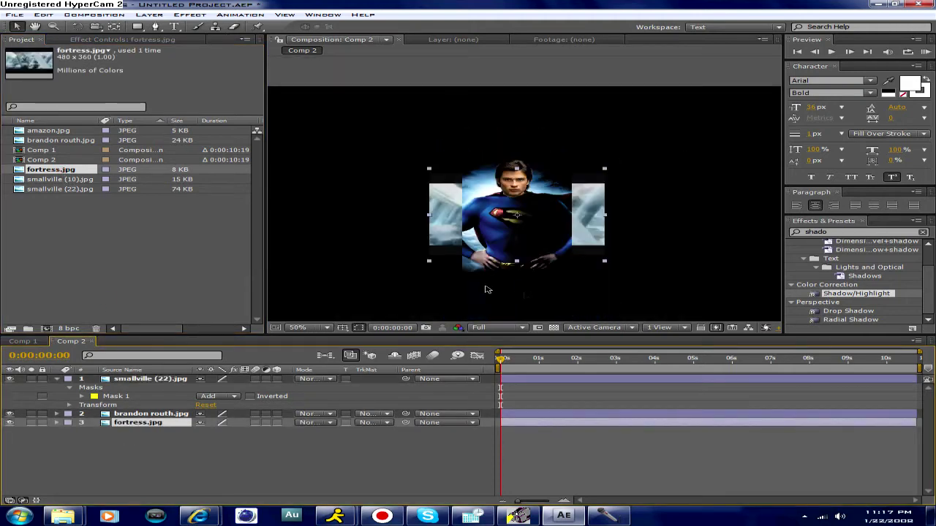
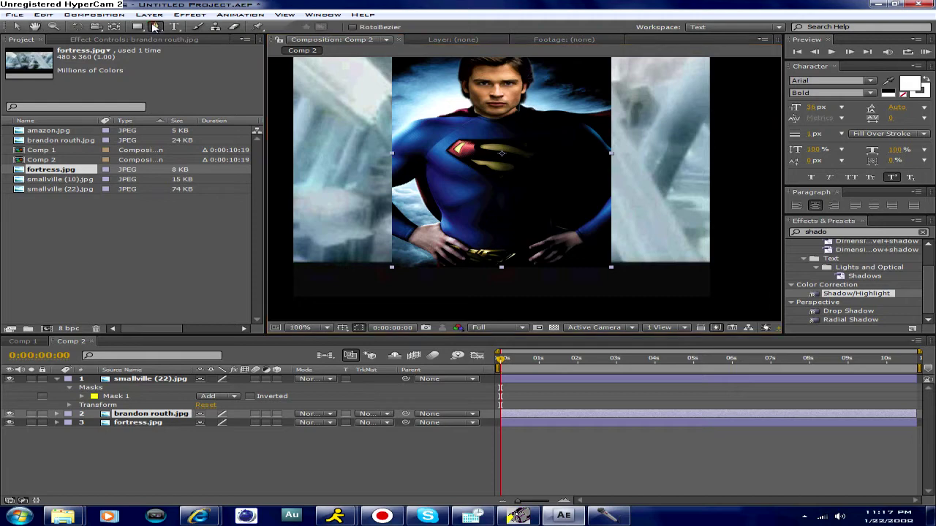
Draw a closed Pen mask around Superman's shoulders, torso and hands on the body layer to remove its sky background.
left_click(392, 138)
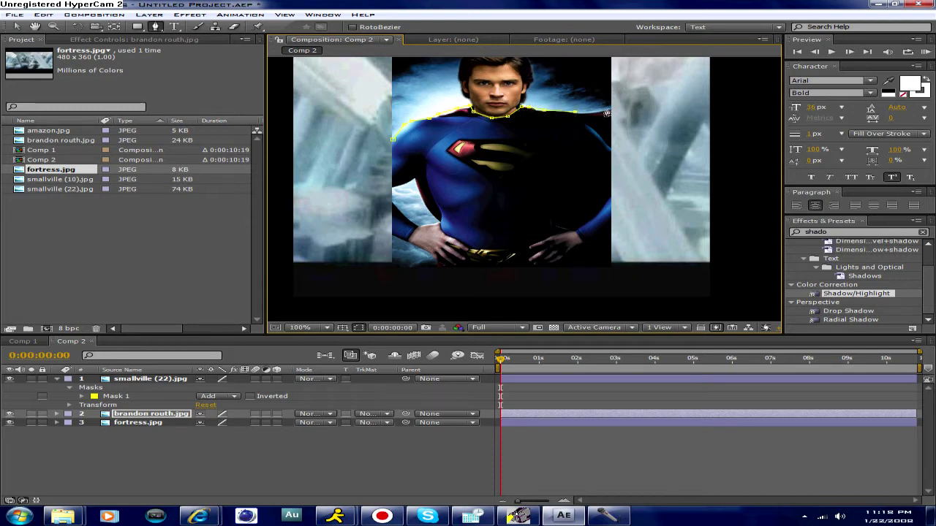
left_click(592, 114)
left_click(610, 108)
left_click(612, 267)
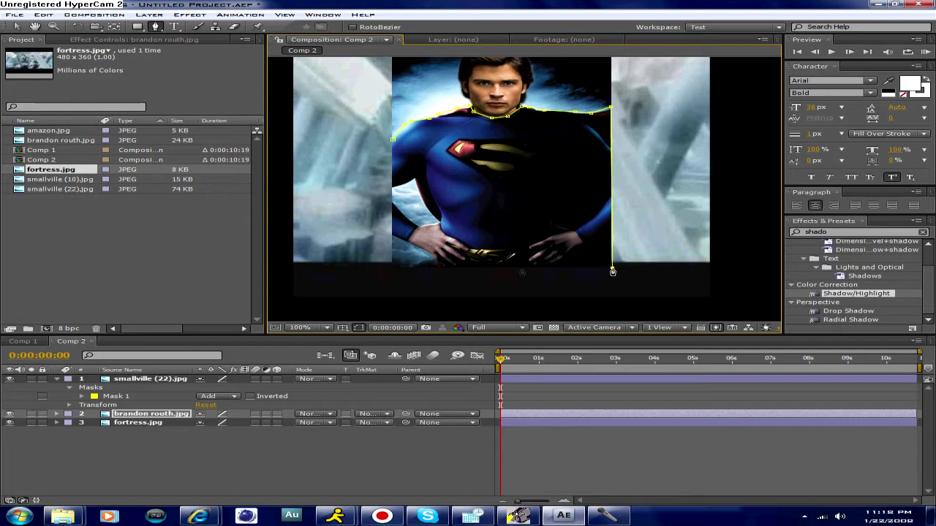
left_click(438, 269)
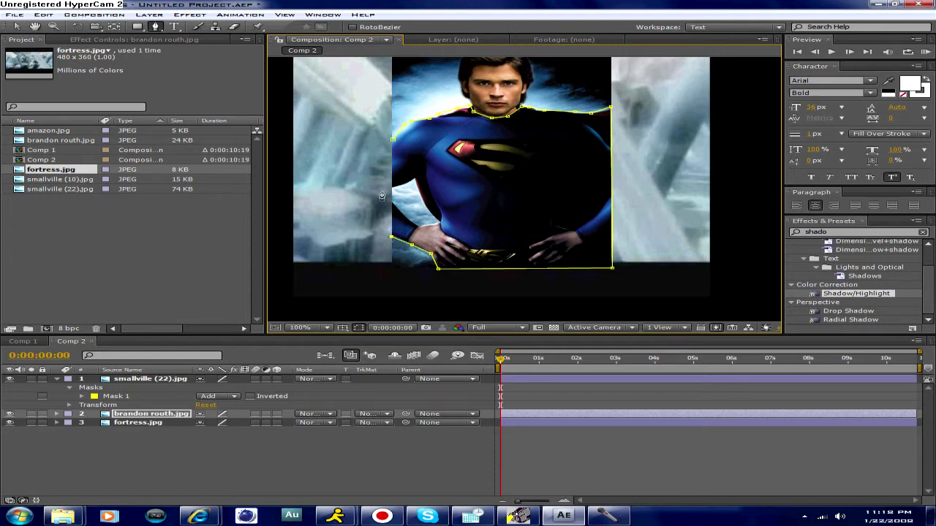
left_click(394, 142)
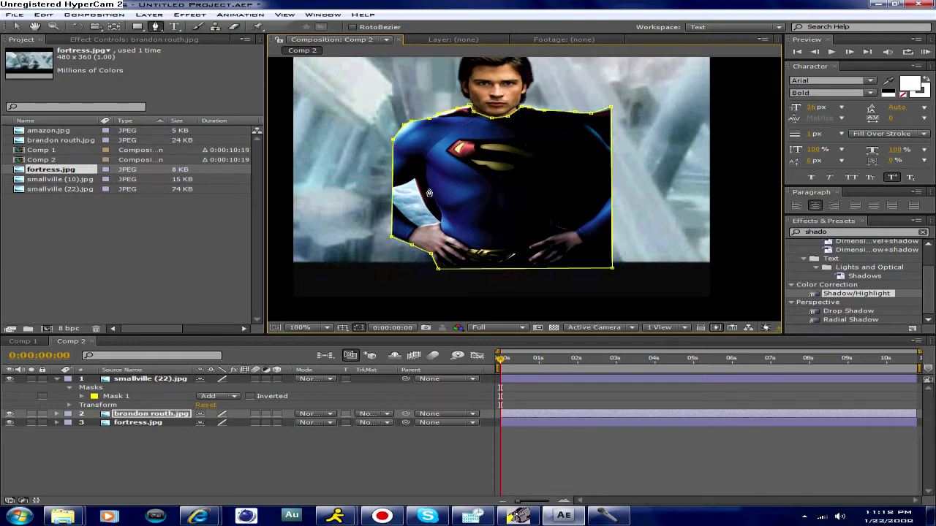
Feather the edges of the mask around Superman's body on the brandon routh.jpg layer.
scroll(429, 193, "down", 1)
scroll(432, 194, "up", 1)
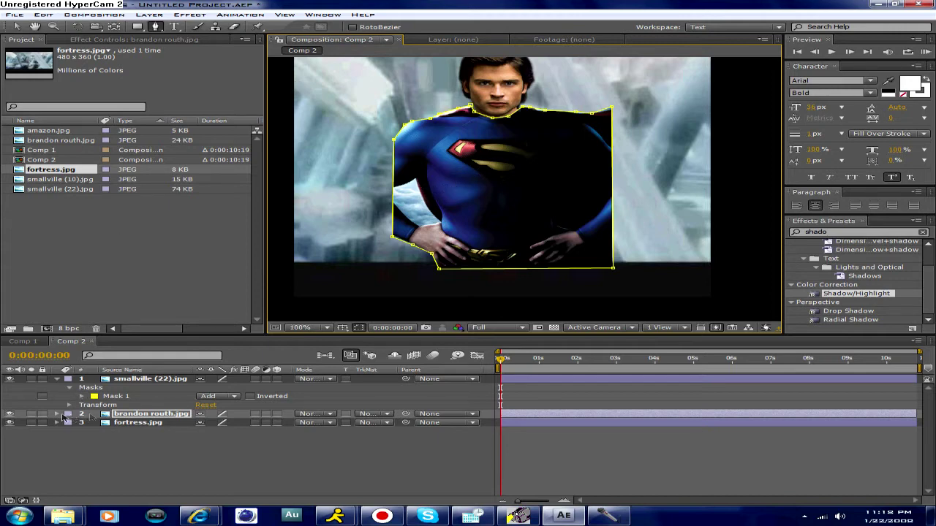
left_click(66, 414)
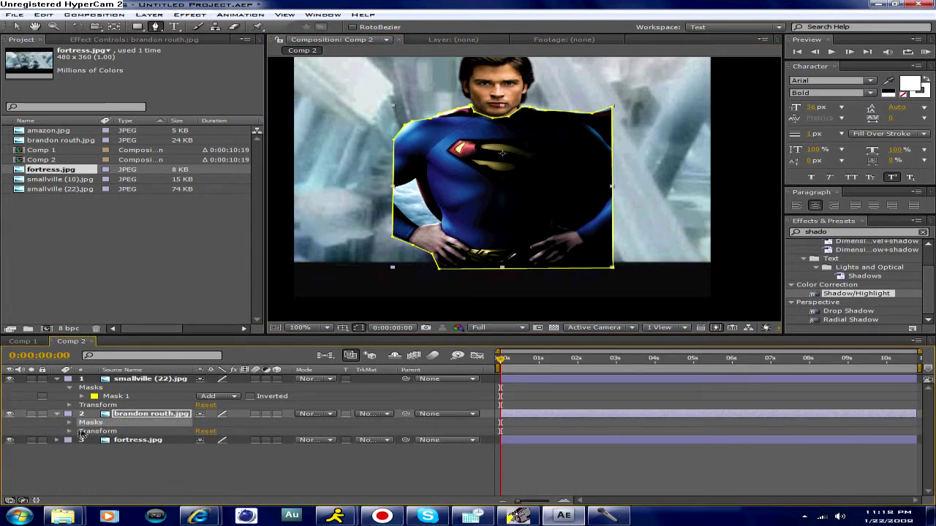
left_click(71, 422)
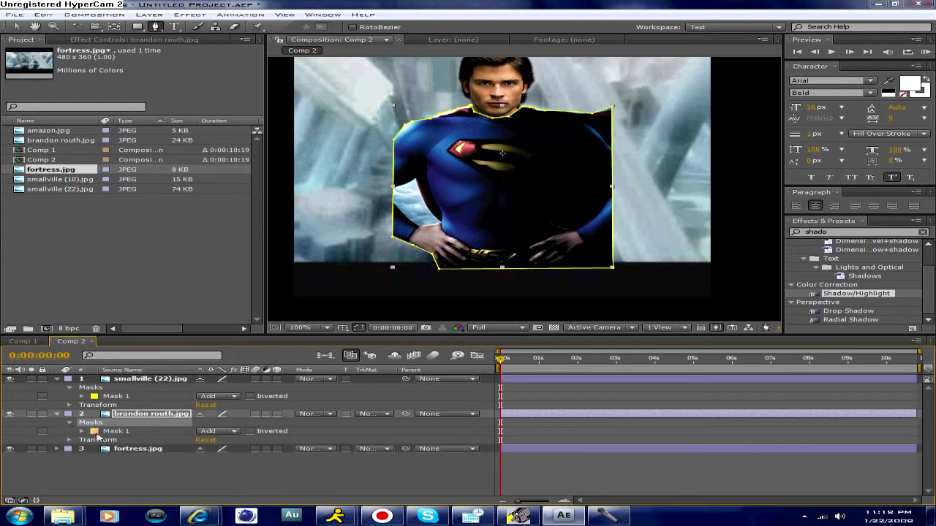
left_click(93, 432)
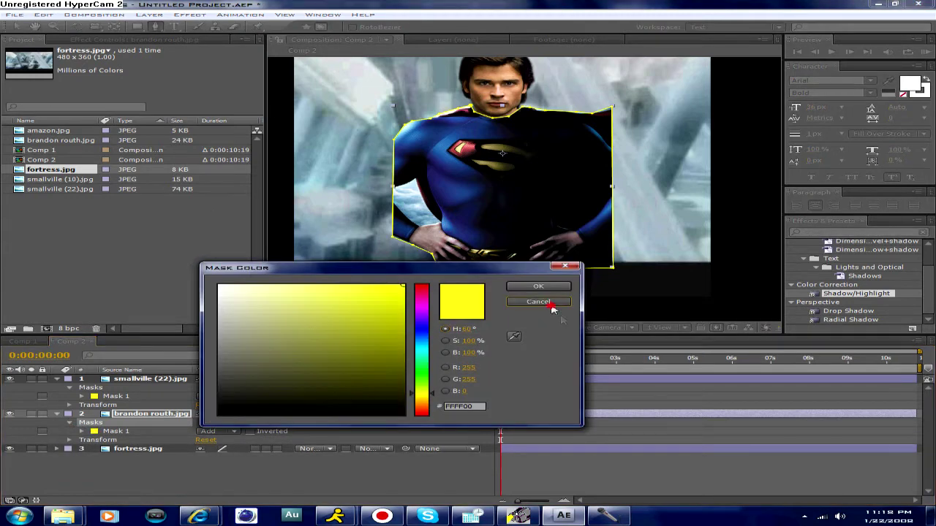
left_click(554, 302)
left_click(122, 433)
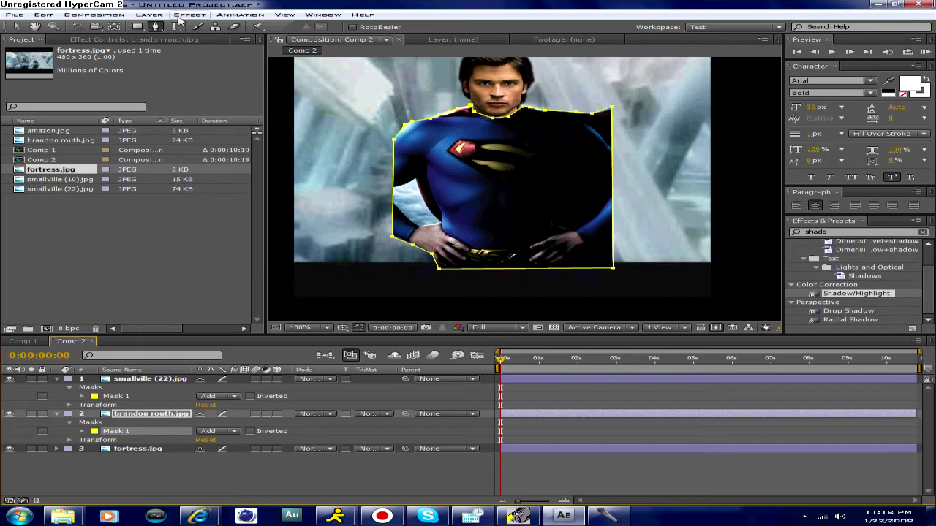
left_click(150, 14)
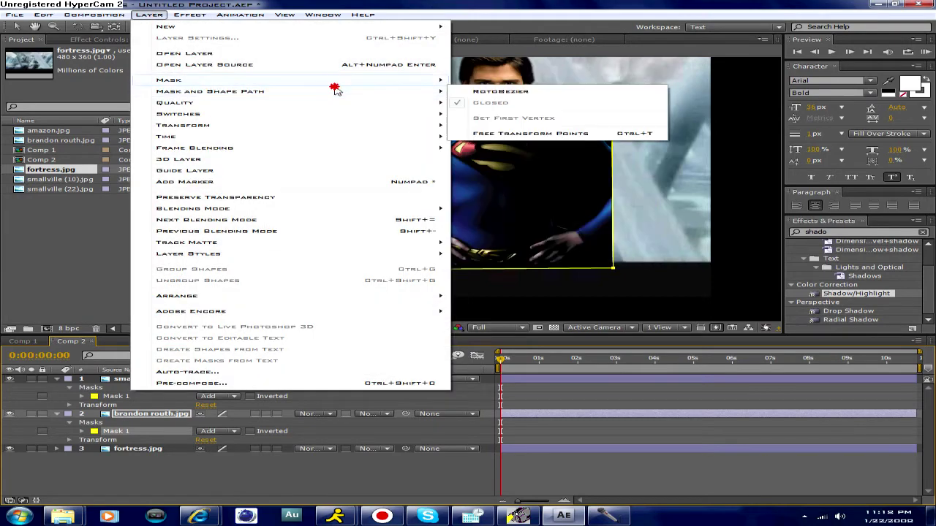
left_click(512, 105)
left_click_drag(446, 238, 457, 239)
left_click(428, 272)
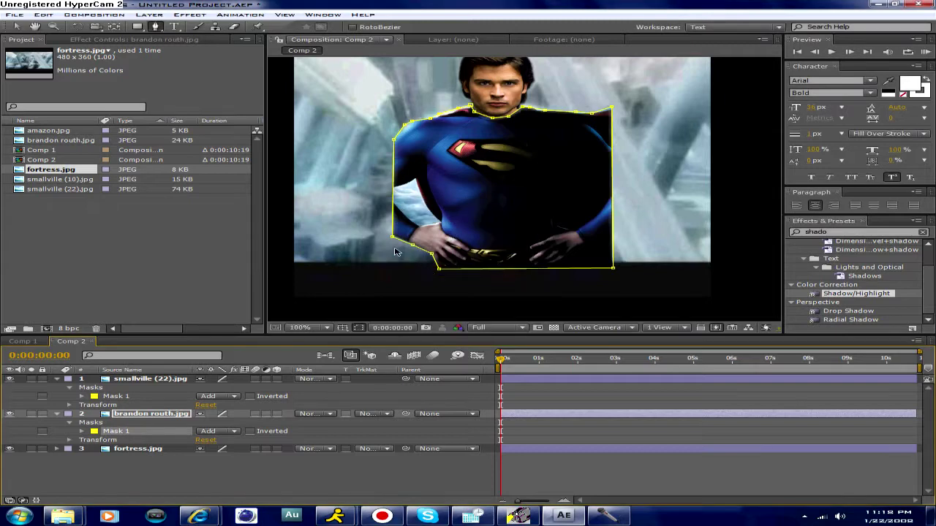
Move the head and body layers together so that Superman stands at the left edge of the fortress background.
left_click(117, 414)
left_click(135, 378, "ctrl")
left_click(16, 26)
scroll(523, 175, "down", 1)
scroll(521, 162, "up", 1)
left_click_drag(529, 145, 421, 144)
scroll(501, 191, "down", 1)
scroll(502, 191, "up", 1)
scroll(502, 191, "down", 1)
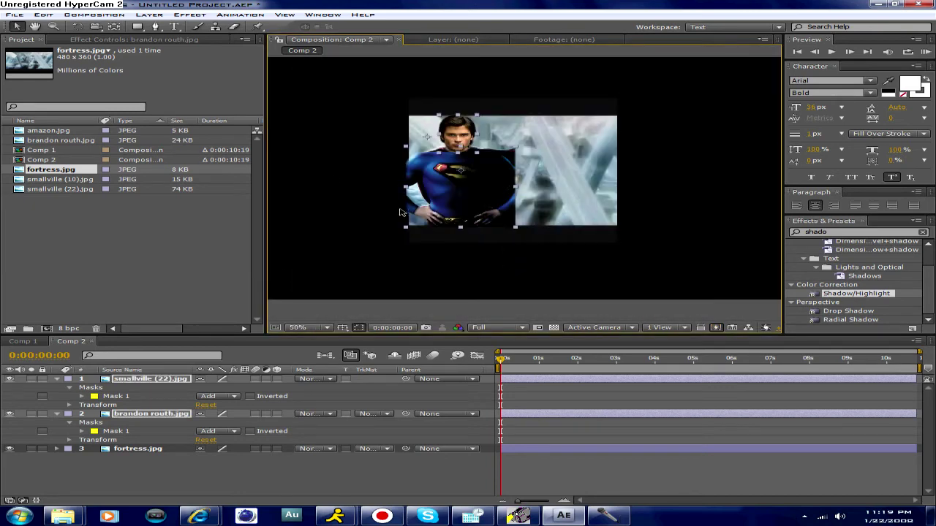
left_click(16, 27)
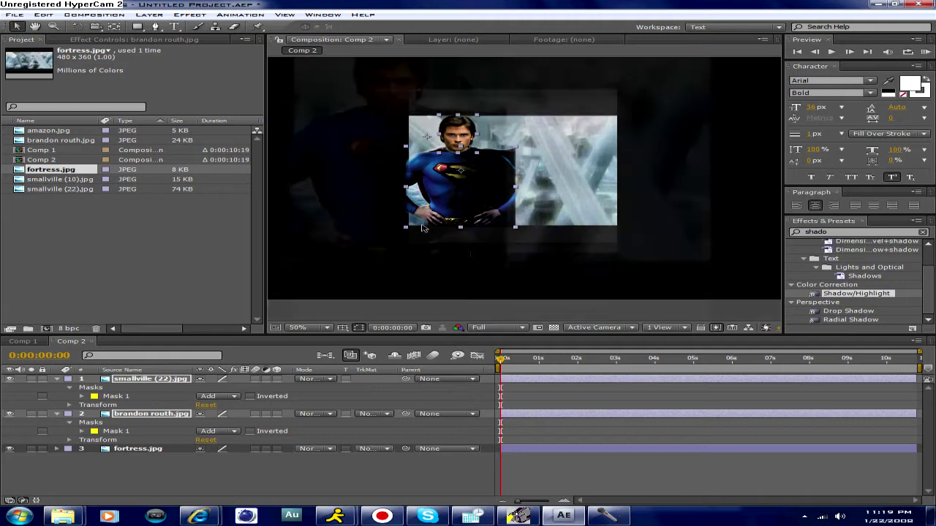
scroll(422, 228, "up", 2)
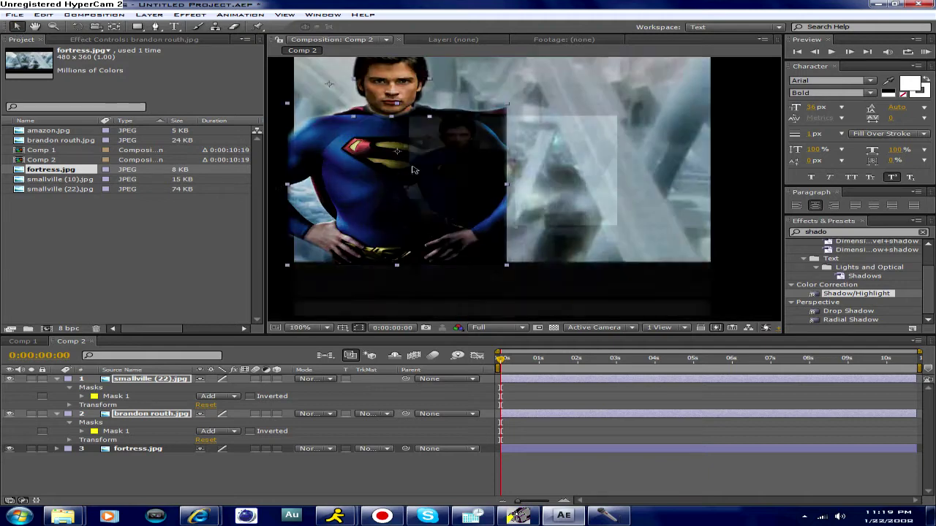
Search the effects and presets for "coo", "blue" and "color", and look through the available effect categories.
left_click(825, 232)
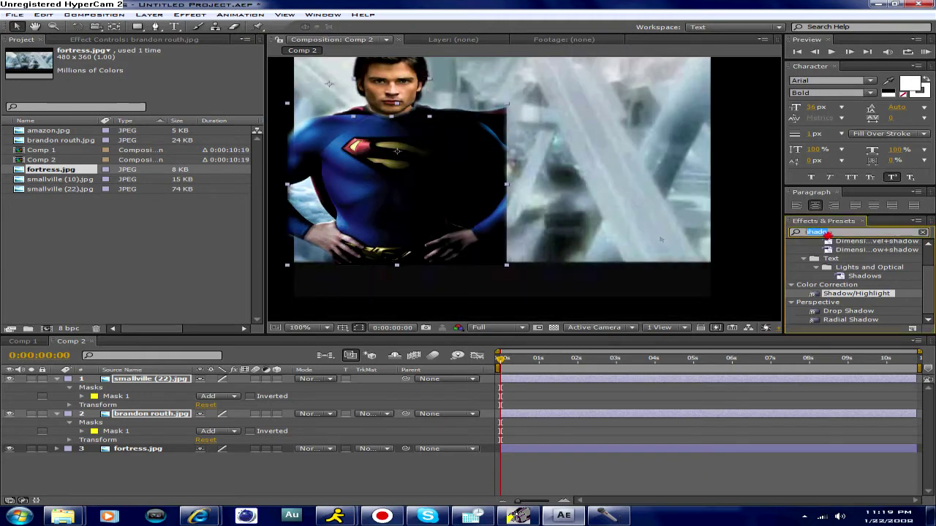
key("BackSpace")
type("coo")
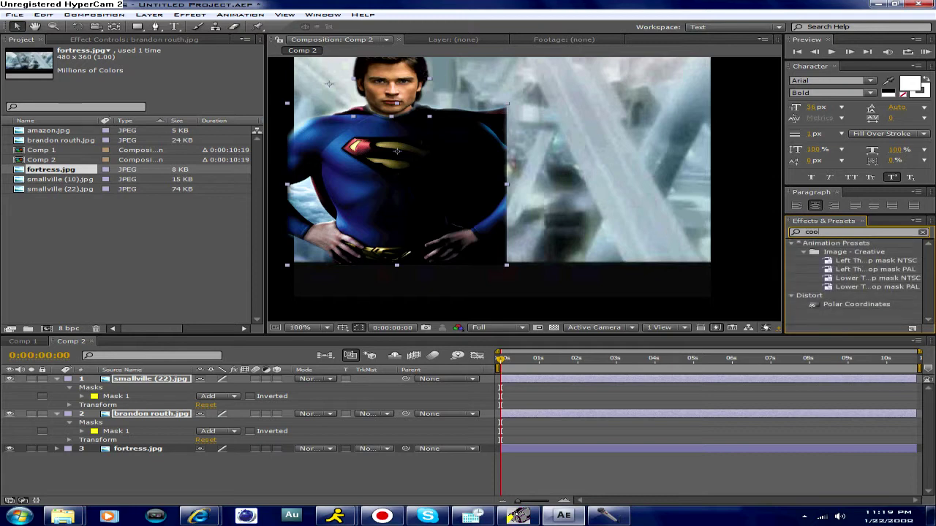
key("BackSpace")
key("BackSpace")
key("BackSpace")
type("blue")
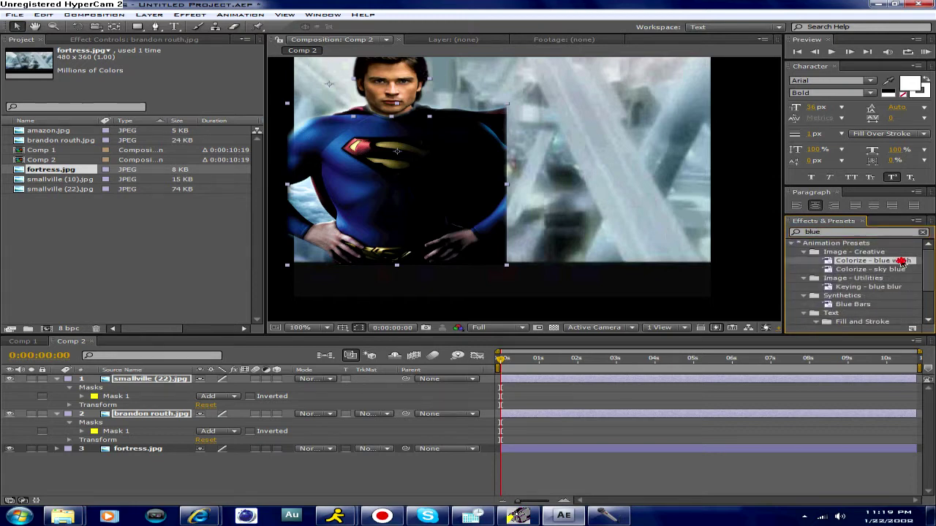
scroll(899, 264, "down", 2)
type("color")
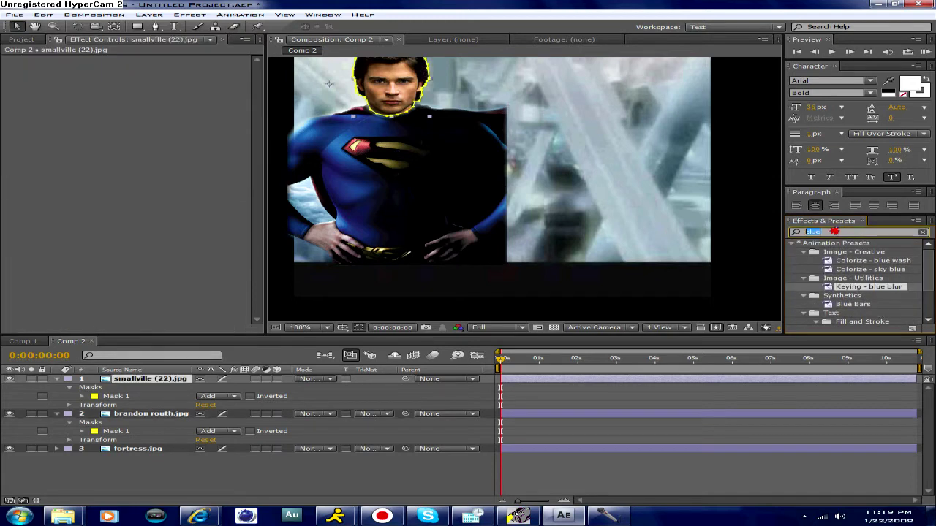
left_click(190, 15)
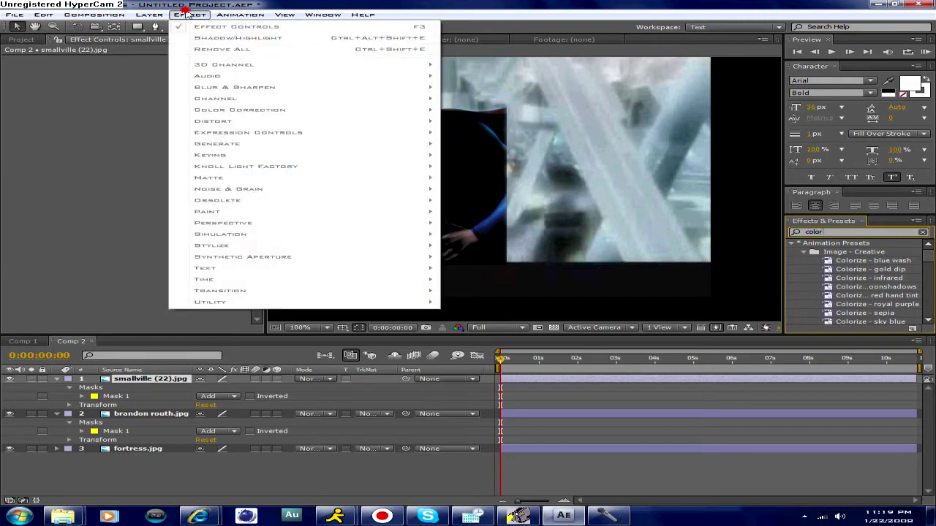
left_click(229, 15)
Apply Brightness & Contrast to the smallville (22).jpg head layer and set its brightness to -18.
left_click(126, 370)
left_click(129, 384)
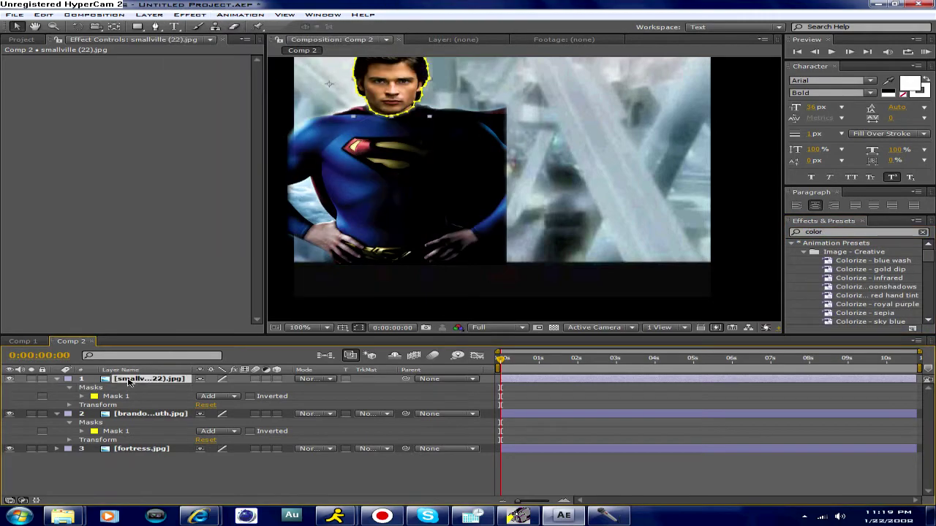
left_click(149, 15)
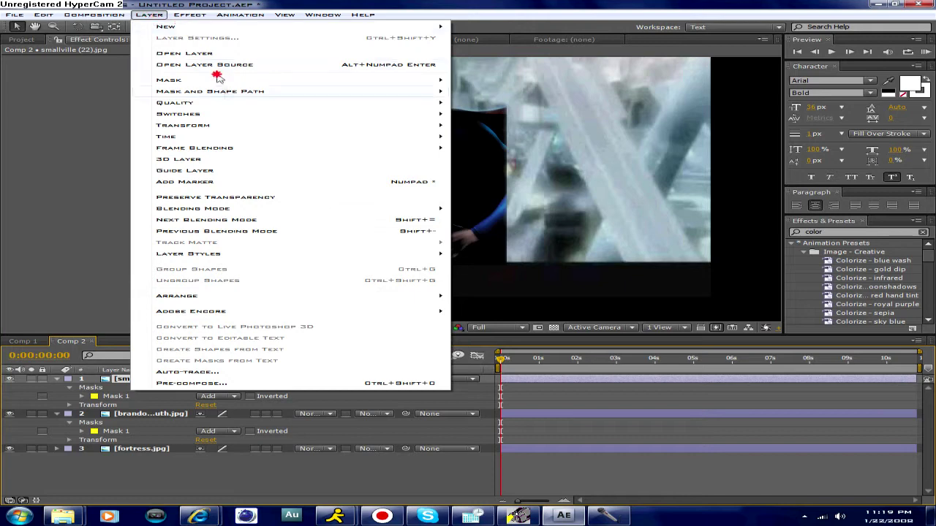
mouse_move(186, 15)
mouse_move(256, 110)
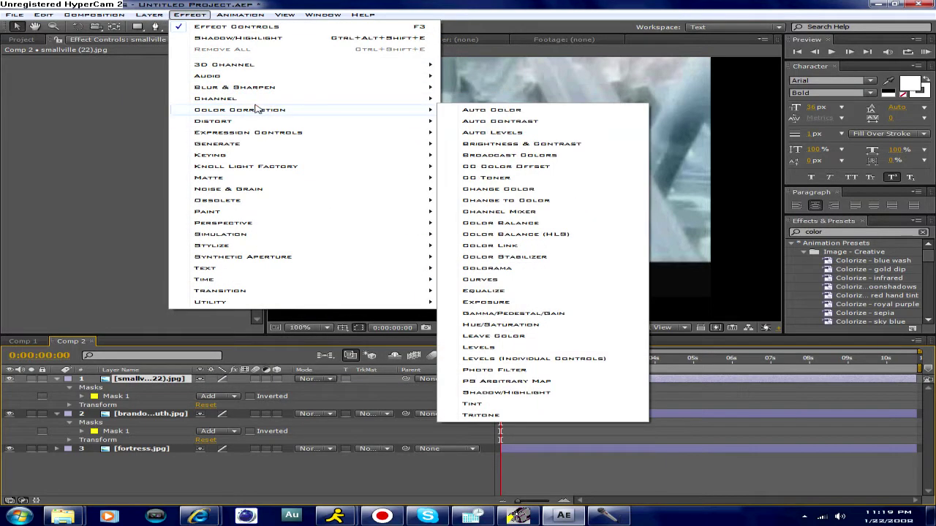
left_click(540, 144)
left_click_drag(129, 78, 124, 78)
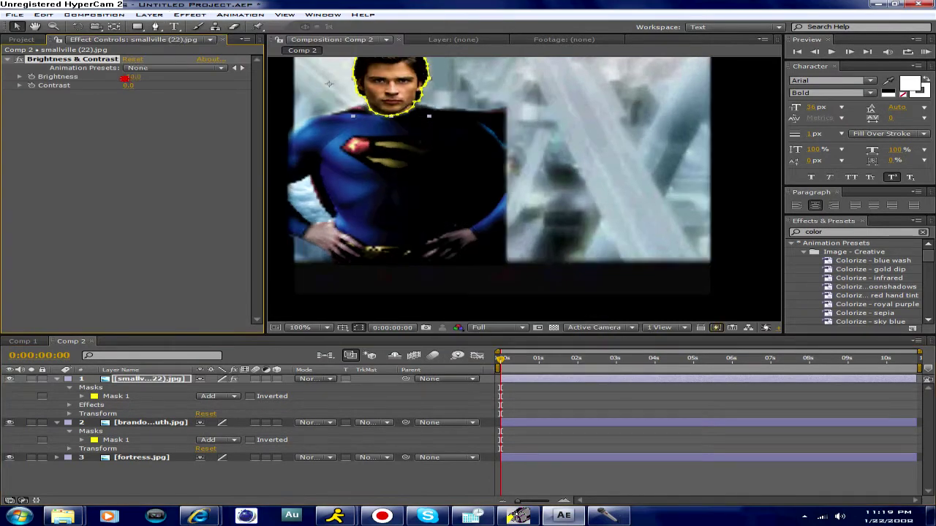
scroll(351, 131, "down", 1)
scroll(351, 132, "up", 1)
scroll(354, 129, "down", 1)
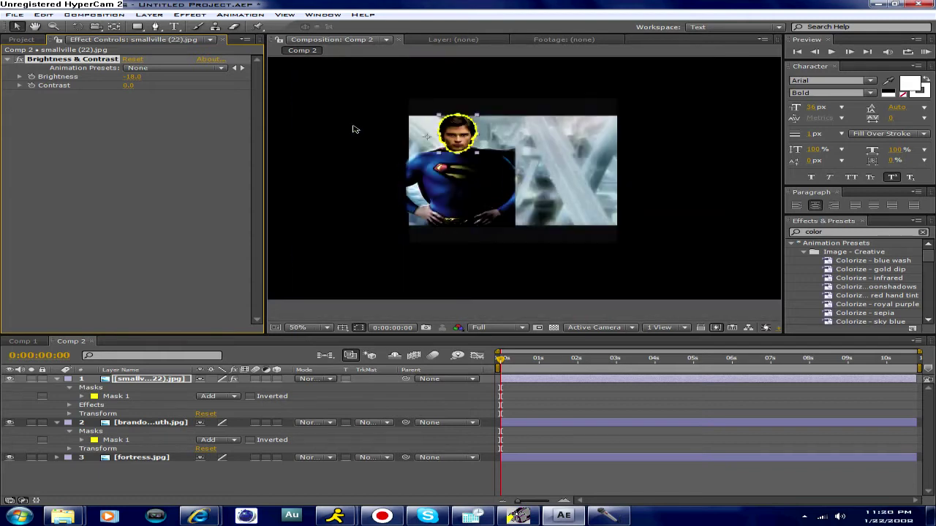
scroll(352, 129, "up", 2)
Add Color Balance to the head layer with Shadow Red -50, Shadow Green -9, Shadow Blue 12 and Midtone Blue 11.
left_click(190, 15)
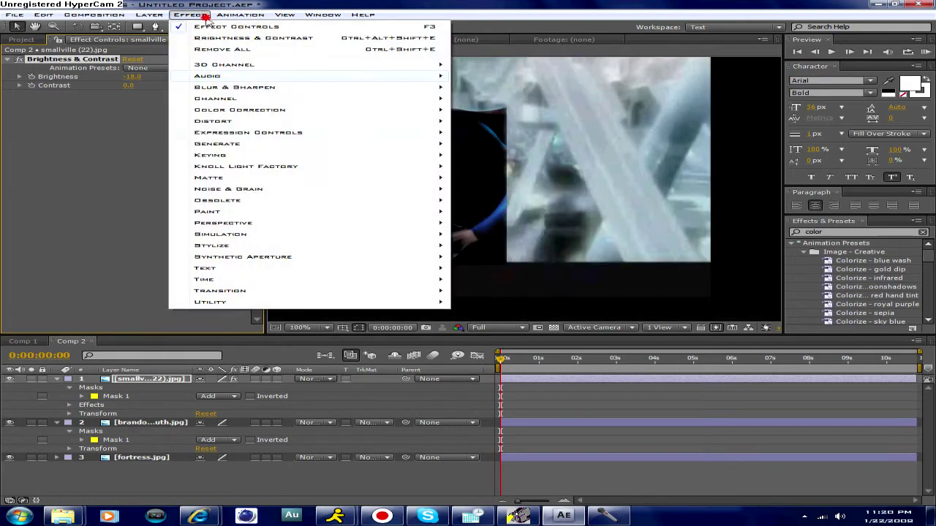
mouse_move(421, 111)
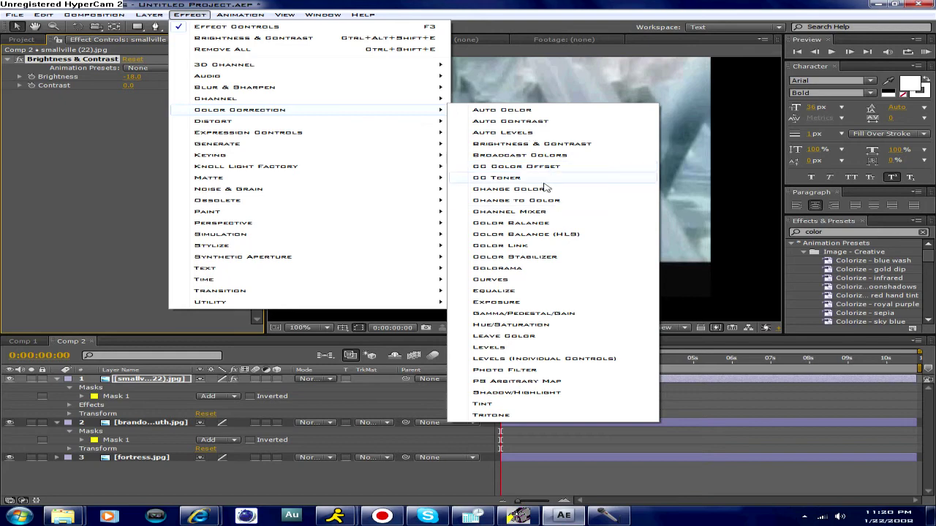
left_click(542, 223)
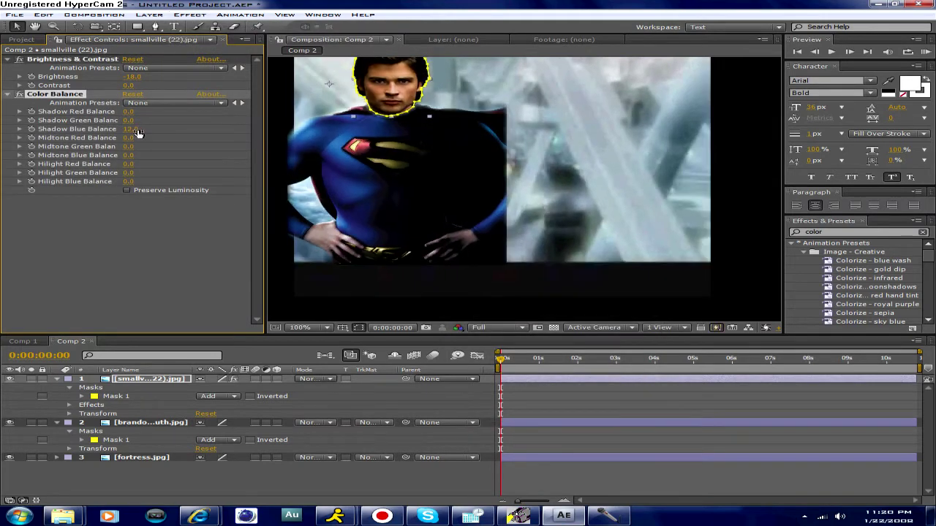
left_click_drag(129, 132, 142, 159)
mouse_move(128, 113)
left_mouse_down()
mouse_move(83, 117)
mouse_move(145, 113)
mouse_move(119, 121)
left_mouse_up()
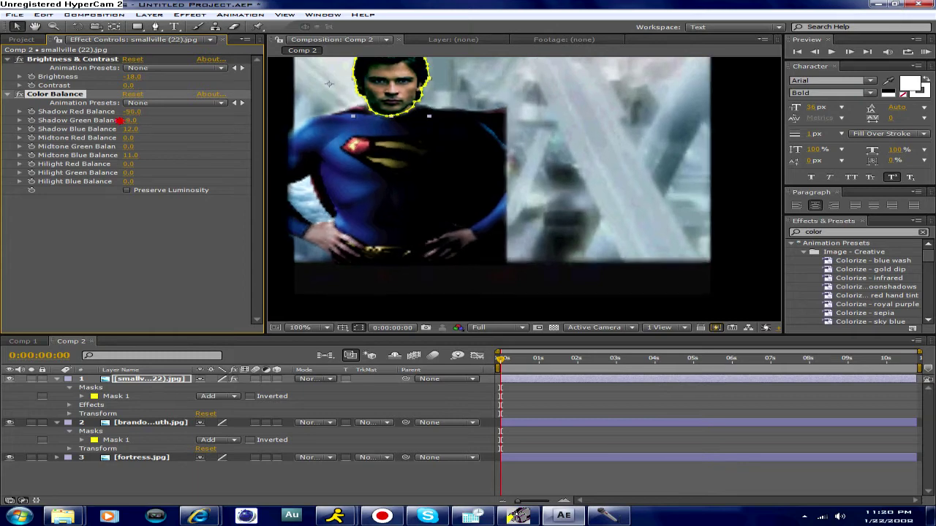
scroll(296, 130, "down", 1)
scroll(295, 130, "up", 1)
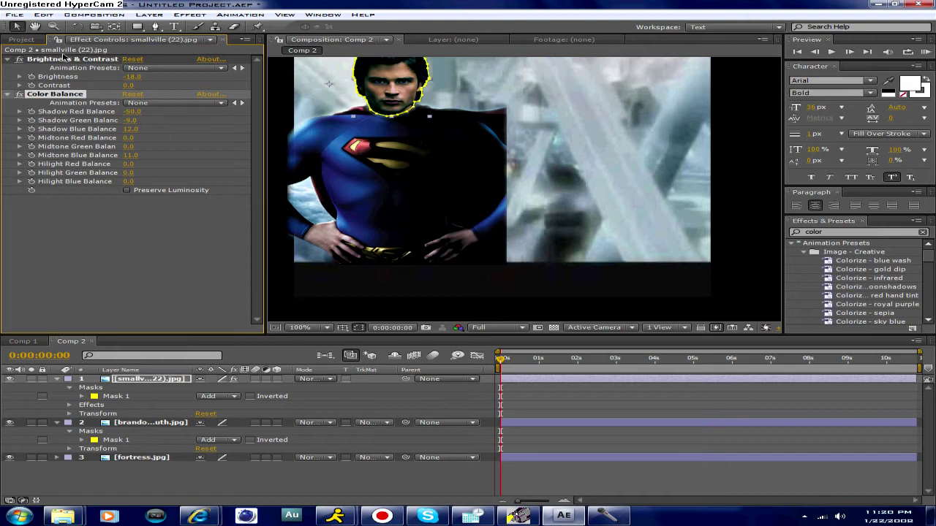
Give the fortress layer a Color Balance with Shadow Green -9 and draw a rectangular Pen mask that cuts off its dark bands.
left_click(150, 458)
scroll(376, 306, "down", 2)
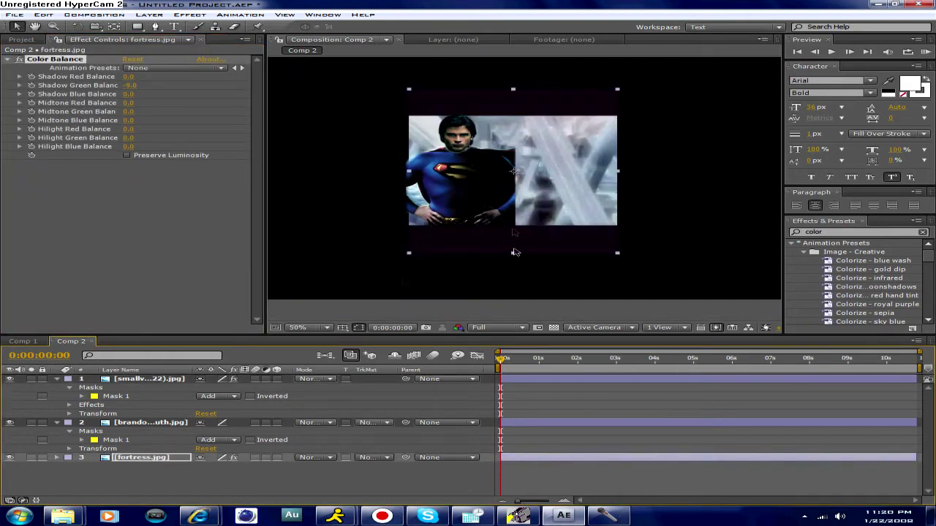
left_click(157, 28)
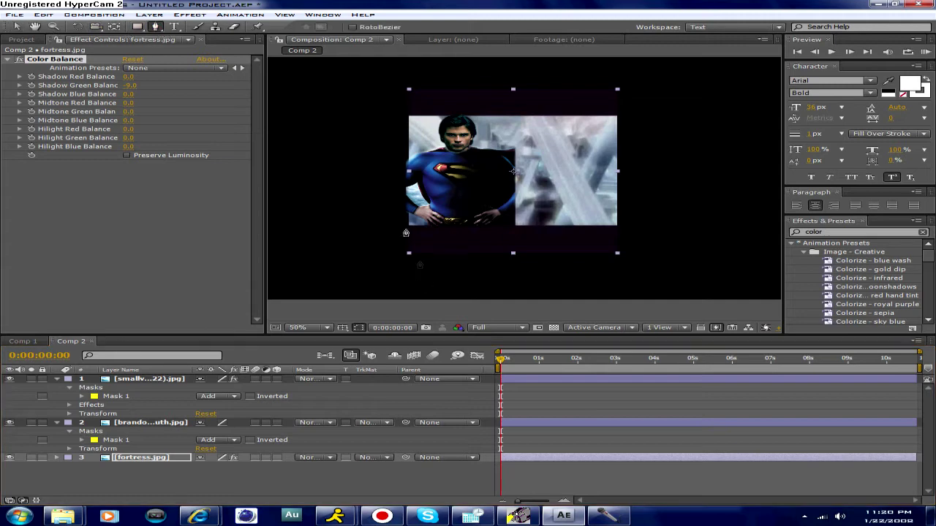
left_click(407, 225)
left_click(407, 116)
left_click(618, 115)
left_click(617, 226)
left_click(408, 226)
key("period")
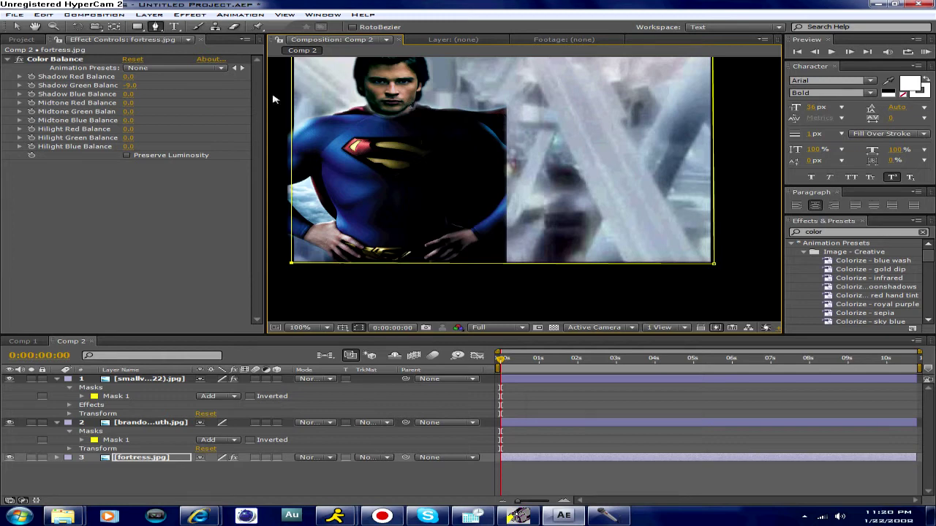
key("comma")
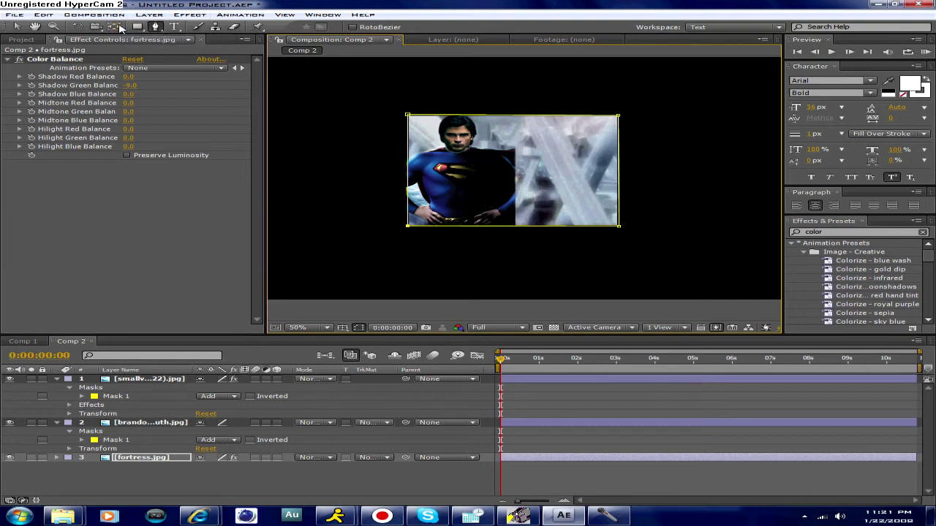
key("period")
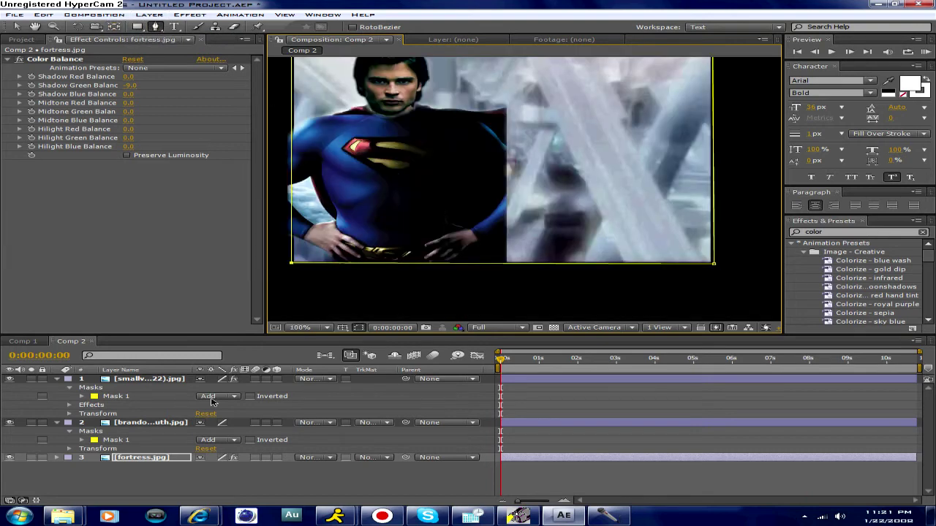
Draw a second closed Pen mask on the body layer around the patch of sky between Superman's arm and torso.
left_click(129, 422)
left_click(310, 221)
left_click(290, 202)
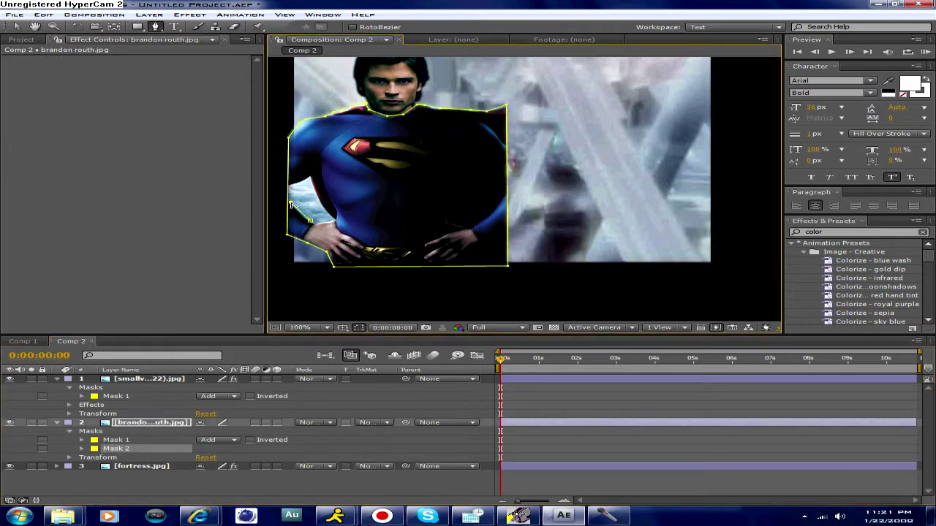
left_click(310, 176)
left_click(316, 189)
left_click(330, 216)
left_click(333, 219)
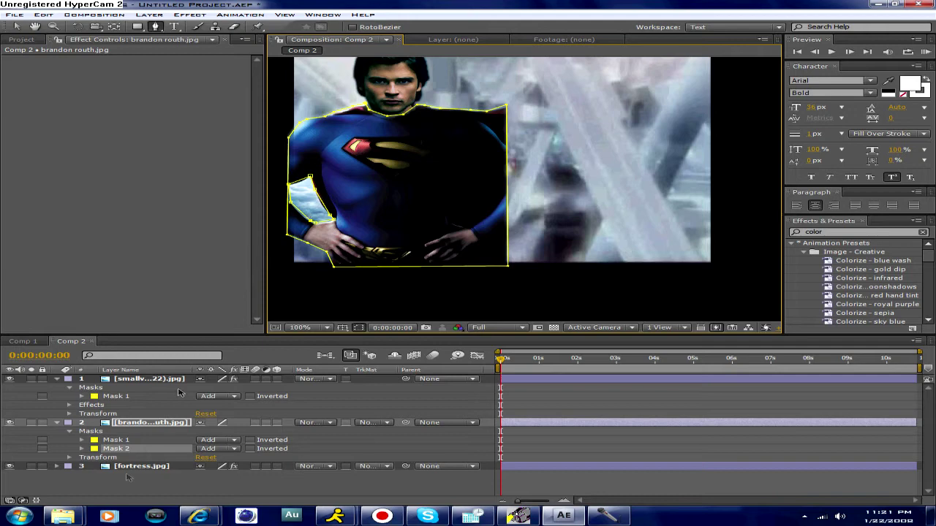
Set the mode of Mask 2 on the body layer to Subtract to cut out the sky patch inside the arm.
left_click(216, 449)
left_click(223, 426)
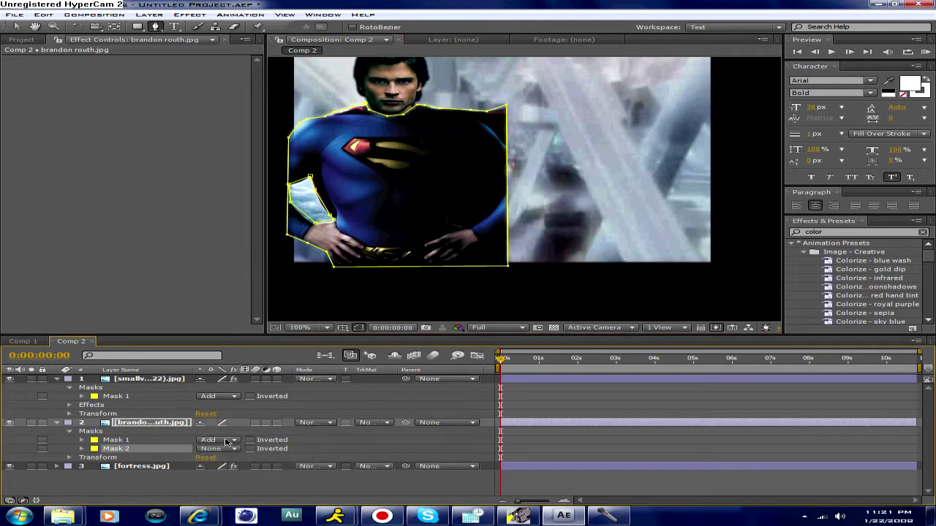
left_click(217, 448)
left_click(231, 451)
left_click(253, 450)
left_click(235, 433)
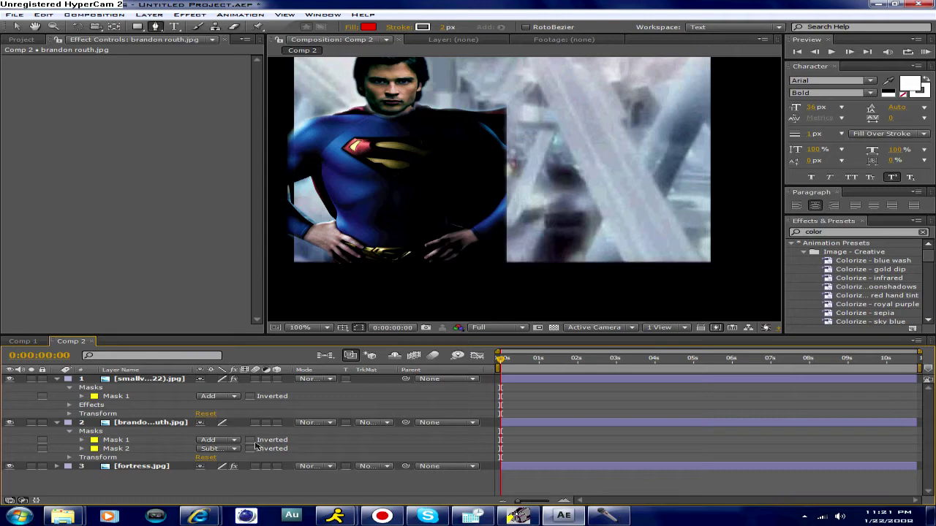
left_click(219, 449)
left_click(237, 446)
Apply a Mask Feather with locked horizontal and vertical values to Mask 2 on the body layer, then deselect all layers.
left_click(149, 14)
mouse_move(307, 80)
left_click(512, 107)
left_click(446, 238)
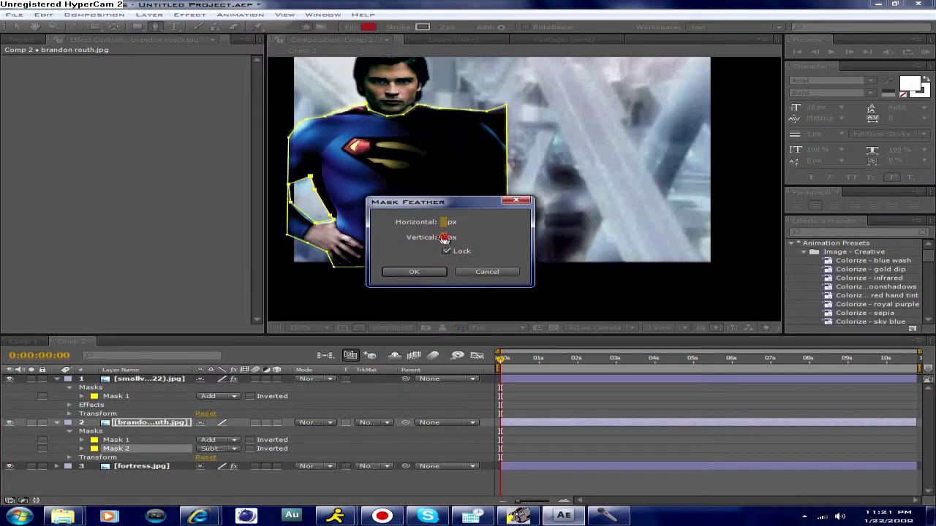
left_click(418, 271)
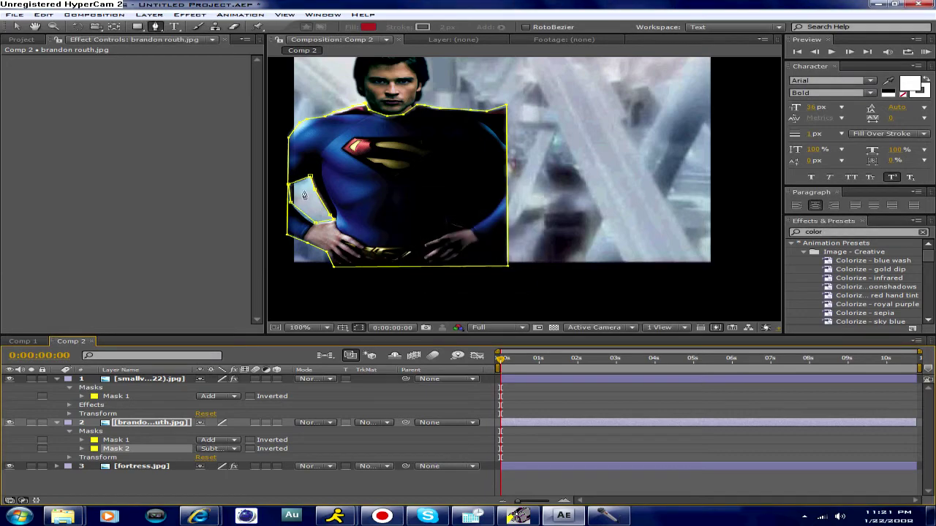
scroll(362, 196, "up", 1)
left_click(175, 379)
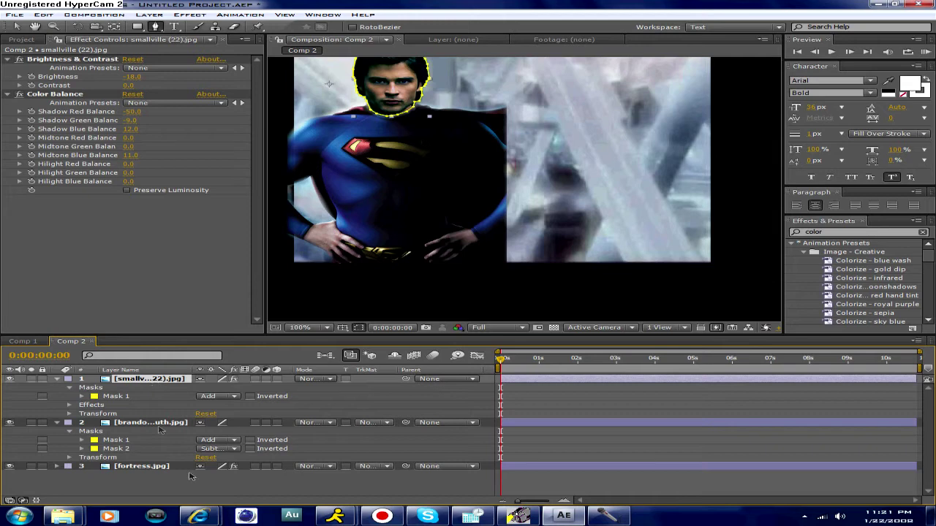
left_click(207, 492)
Move the fortress layer slightly left behind Superman in the composition.
key("comma")
key("period")
key("comma")
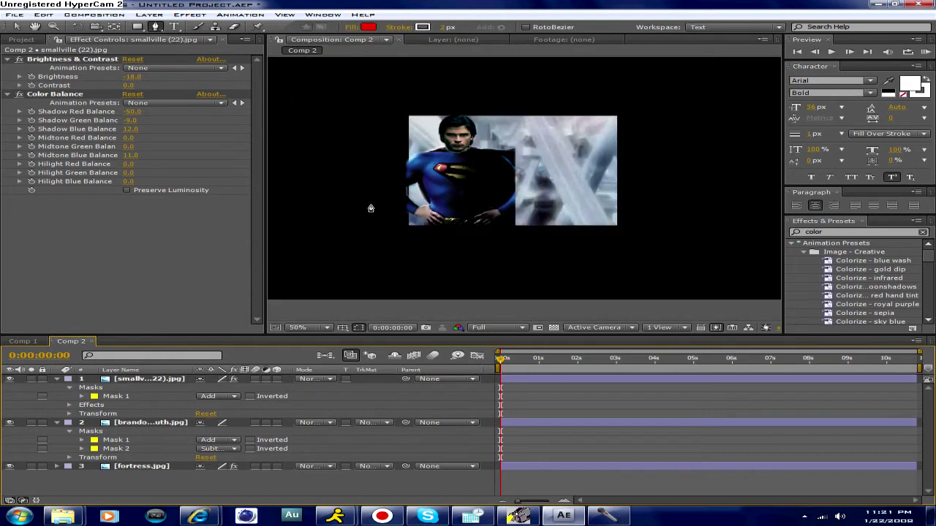
key("period")
key("comma")
left_click(136, 468)
left_click(566, 178)
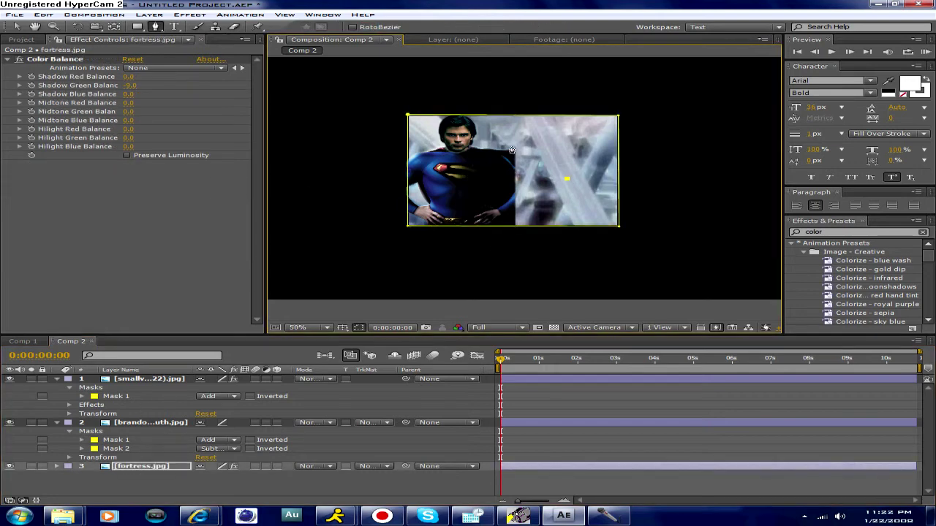
key("v")
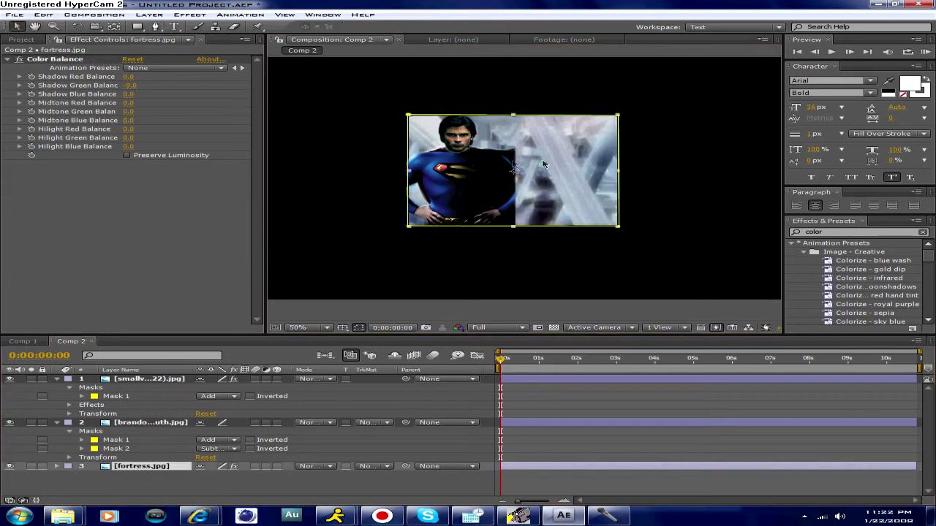
left_click_drag(513, 171, 510, 172)
scroll(539, 171, "up", 1)
scroll(536, 171, "down", 1)
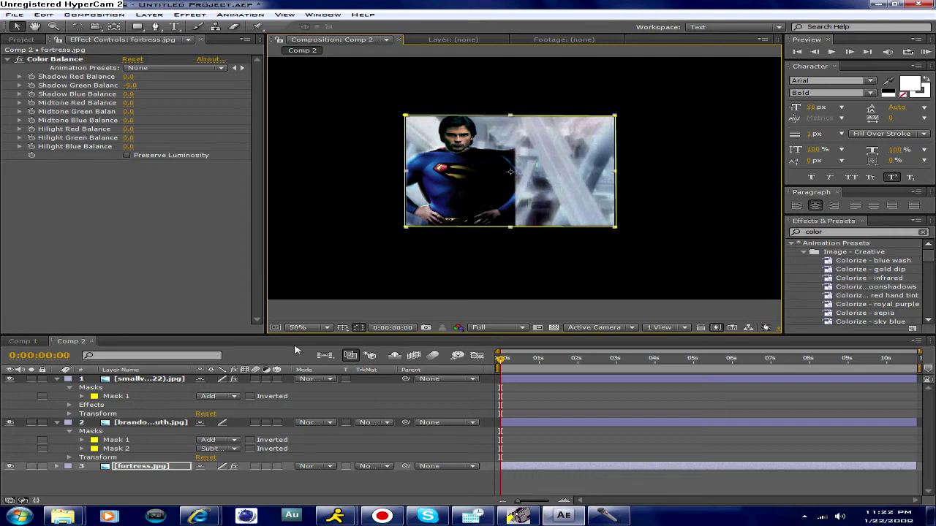
Compare the composite in Comp 2 with the reference Superman image in Comp 1.
left_click(22, 38)
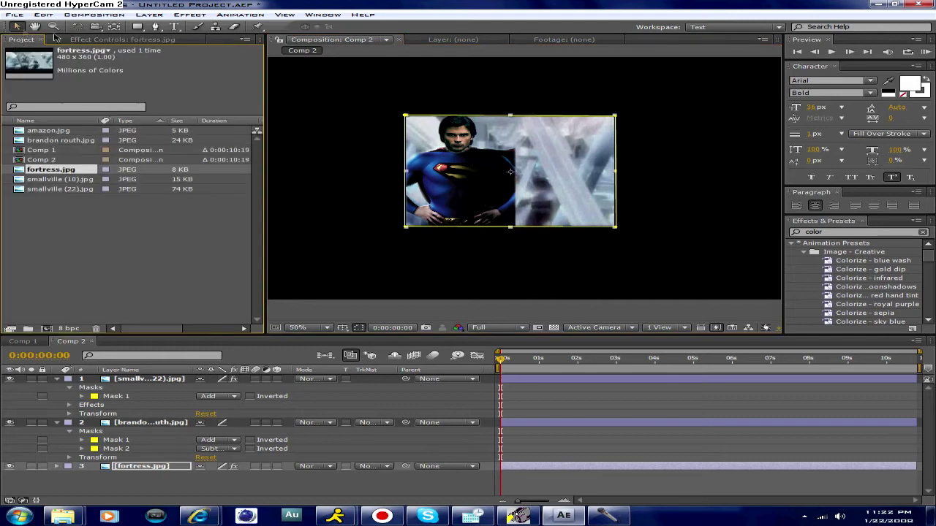
left_click(25, 342)
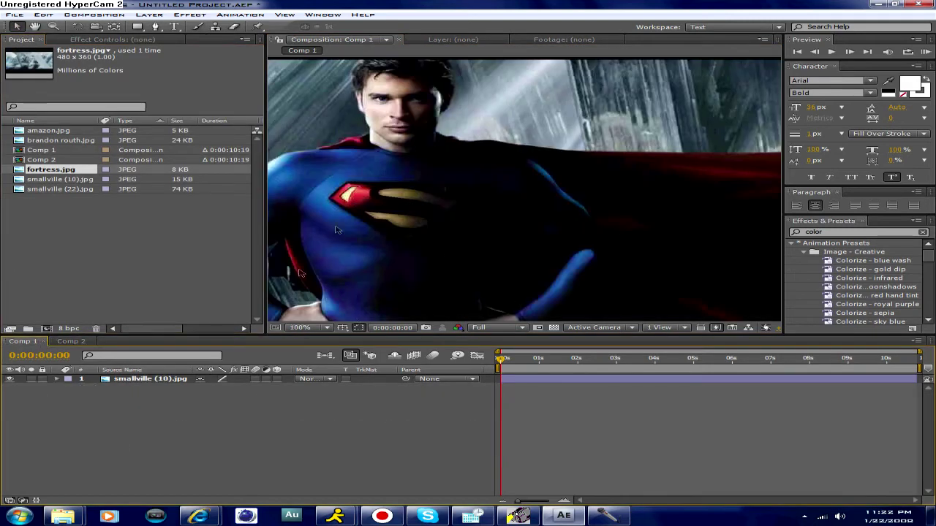
scroll(494, 220, "down", 1)
scroll(494, 220, "up", 1)
scroll(494, 220, "down", 1)
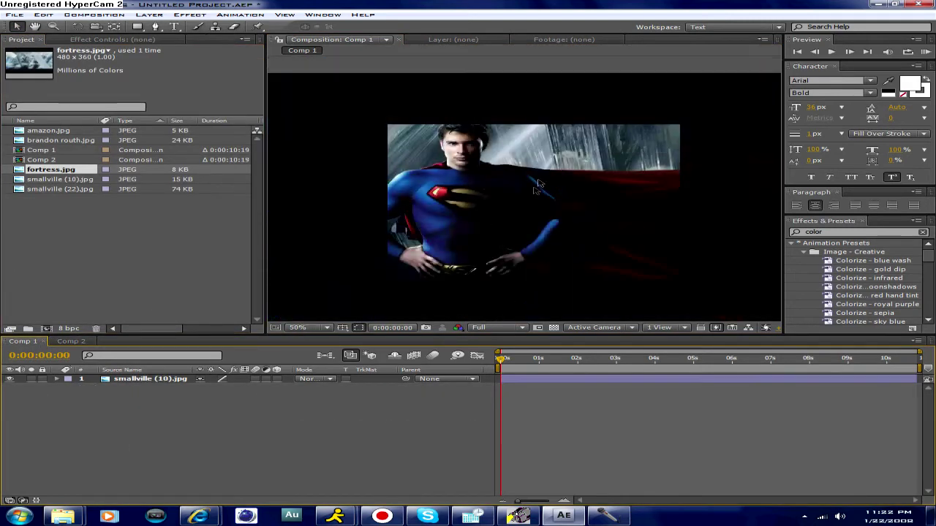
left_click(76, 342)
scroll(489, 155, "up", 1)
scroll(488, 155, "down", 1)
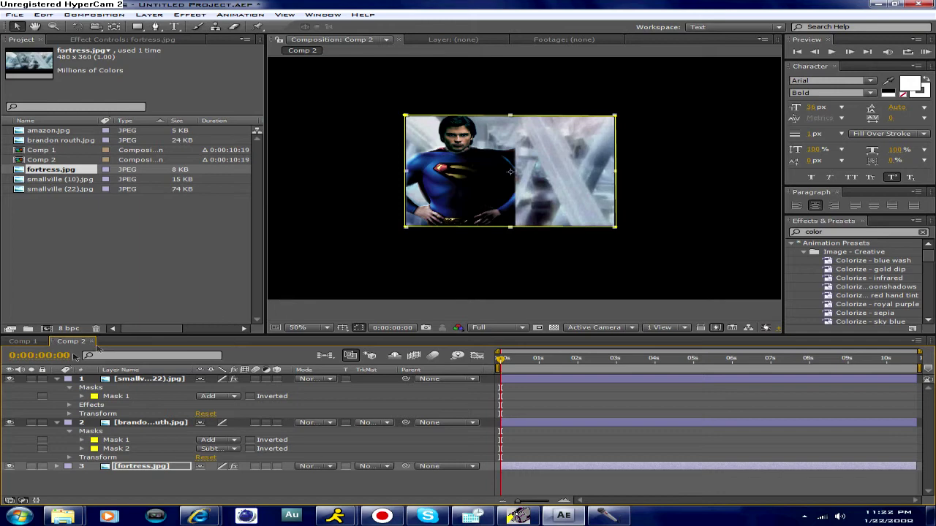
left_click(33, 342)
Examine the head, neck and shoulder blending of the Comp 2 composite up close at 200%.
key("period")
left_click(34, 26)
mouse_move(394, 113)
left_mouse_down()
mouse_move(483, 213)
mouse_move(455, 165)
mouse_move(617, 180)
mouse_move(599, 178)
mouse_move(592, 220)
mouse_move(453, 242)
mouse_move(509, 218)
mouse_move(480, 155)
left_mouse_up()
scroll(452, 162, "up", 1)
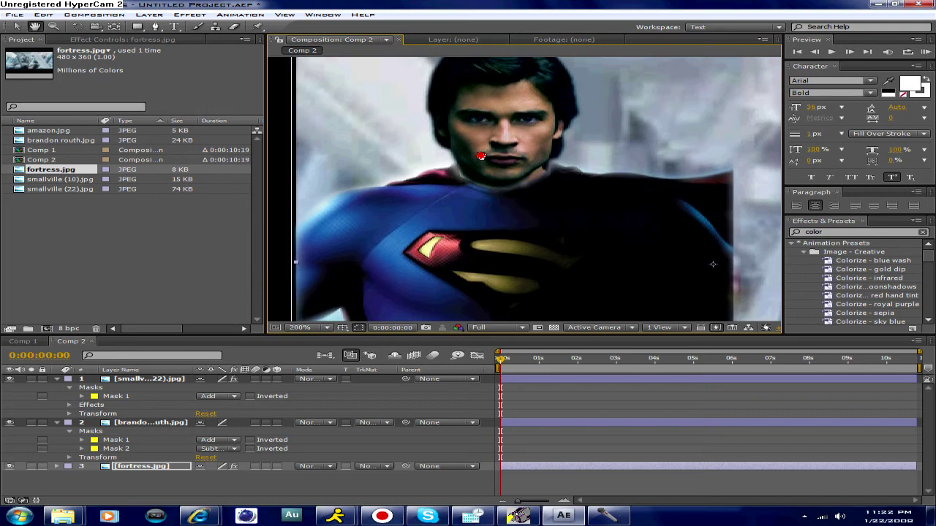
mouse_move(480, 156)
left_mouse_down()
mouse_move(465, 201)
mouse_move(474, 187)
mouse_move(455, 134)
mouse_move(451, 159)
mouse_move(468, 186)
left_mouse_up()
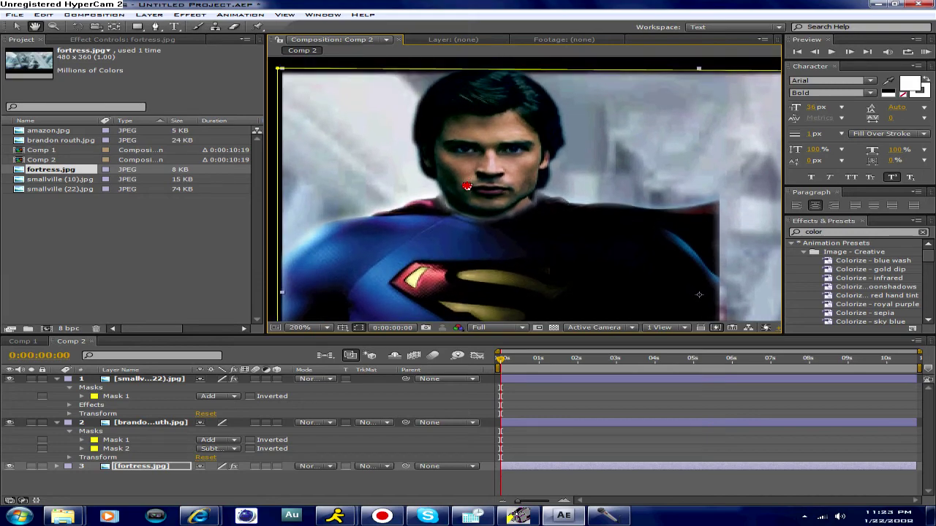
mouse_move(468, 185)
left_mouse_down()
mouse_move(288, 184)
mouse_move(373, 223)
mouse_move(385, 187)
mouse_move(338, 183)
mouse_move(334, 221)
mouse_move(344, 172)
mouse_move(309, 186)
left_mouse_up()
right_click(385, 188)
left_click_drag(427, 127, 415, 135)
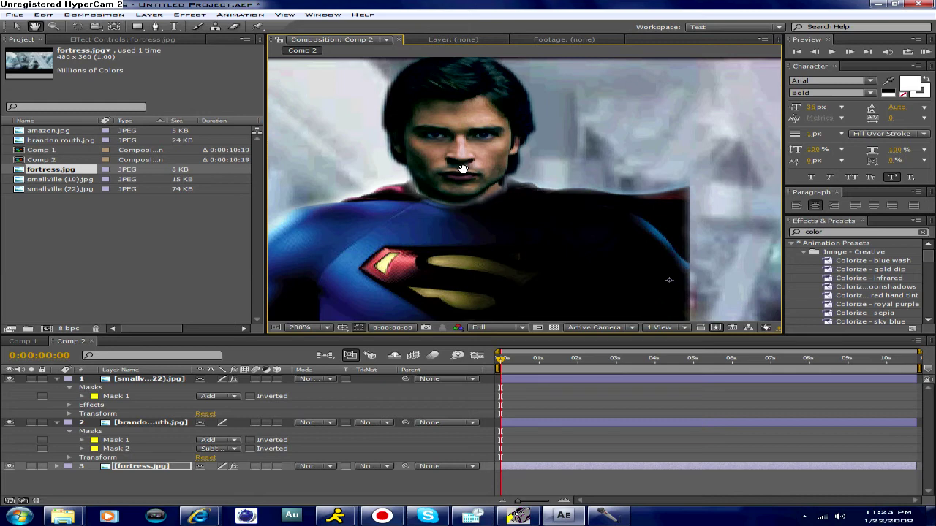
mouse_move(465, 164)
left_mouse_down()
mouse_move(449, 165)
mouse_move(476, 162)
left_mouse_up()
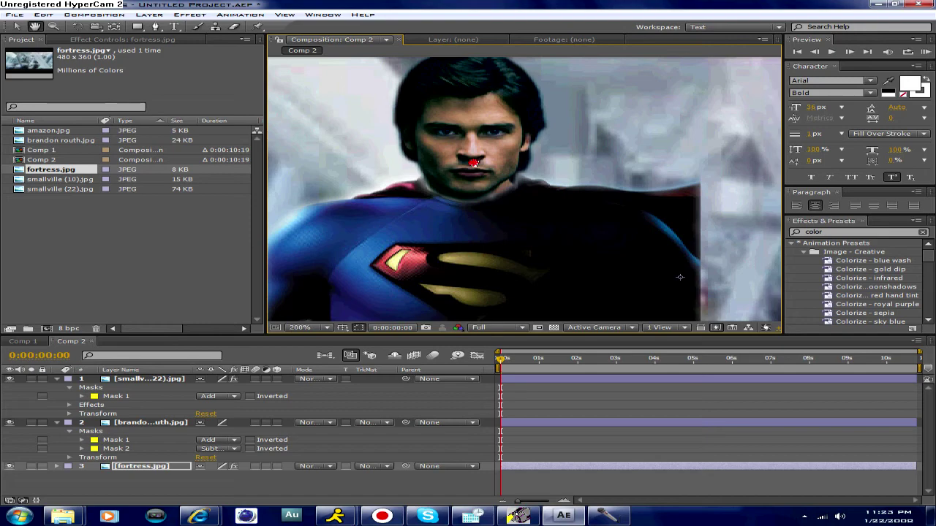
left_click_drag(474, 163, 504, 174)
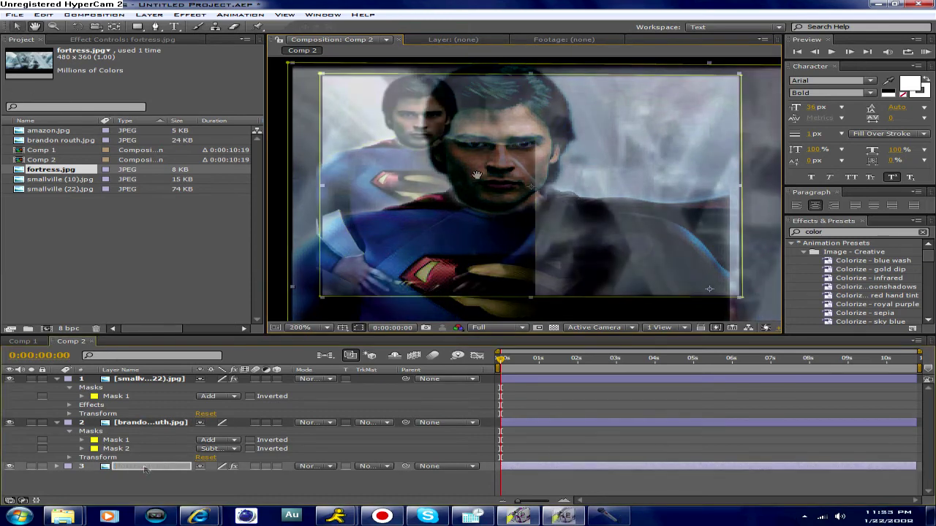
Pull the right edge of the fortress layer's mask inward until it meets the right edge of Superman's body.
left_click_drag(741, 186, 534, 185)
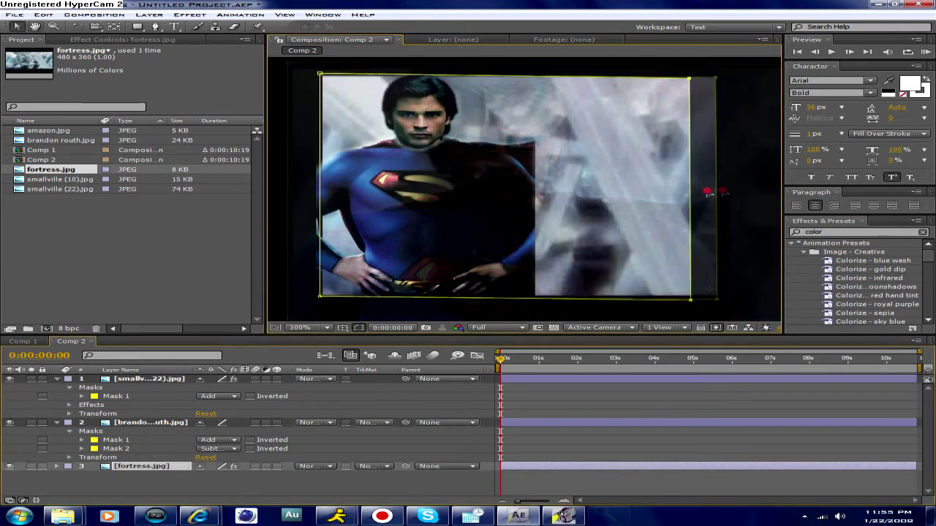
Lower the upper-right corner of the body layer's Mask 1 and raise its bottom edge to the picture's lower edge.
left_click(146, 423)
left_click_drag(535, 139, 535, 154)
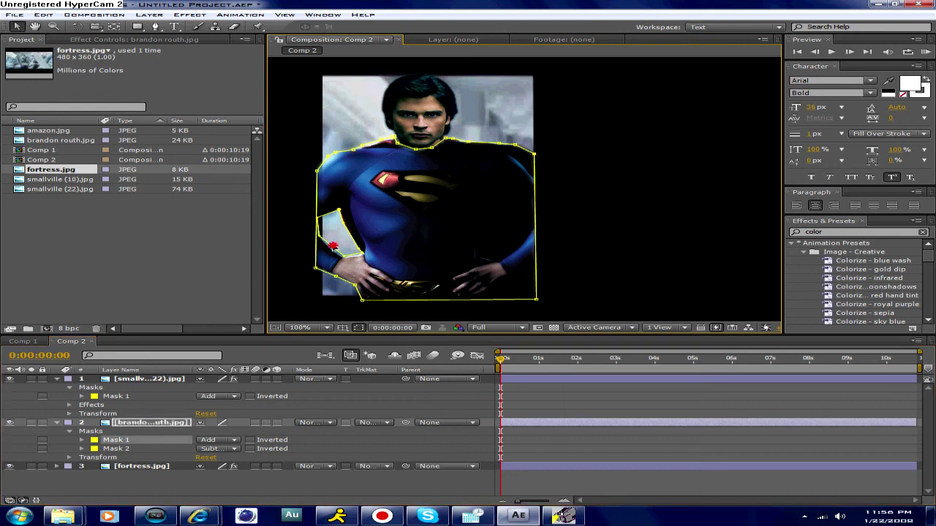
left_click(333, 247)
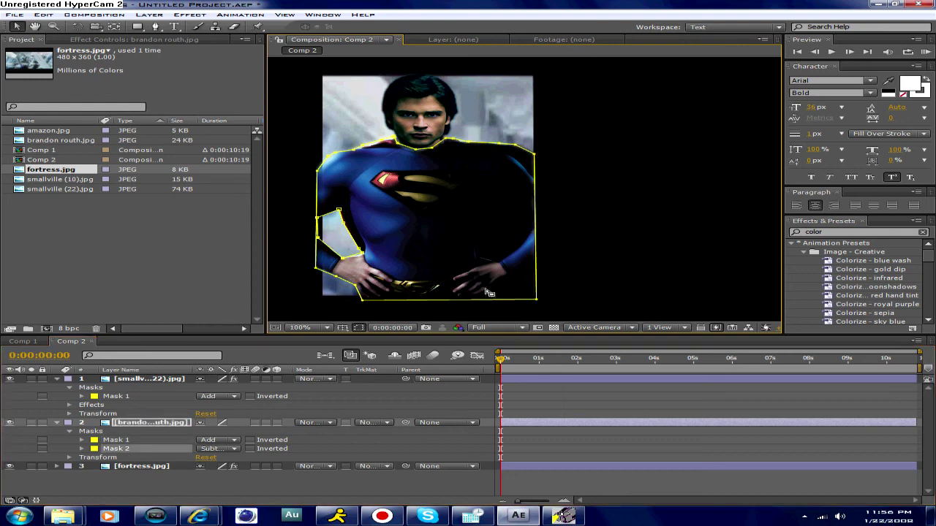
left_click_drag(513, 302, 512, 297)
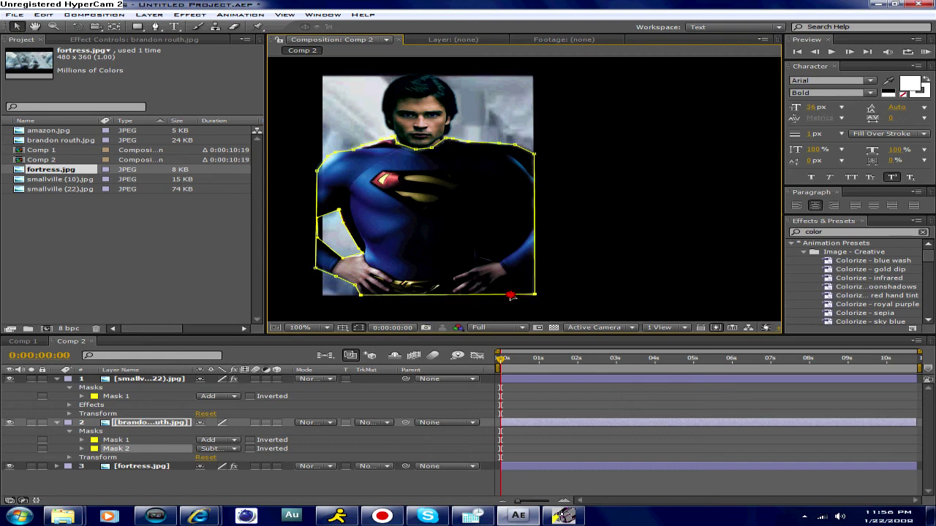
left_click(124, 484)
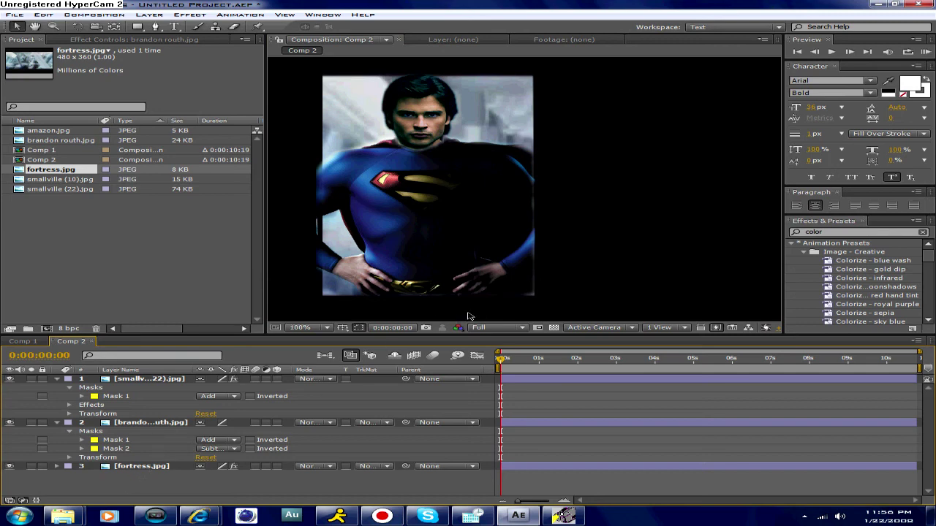
Move the body layer slightly left relative to the head and the fortress background.
left_click(315, 233)
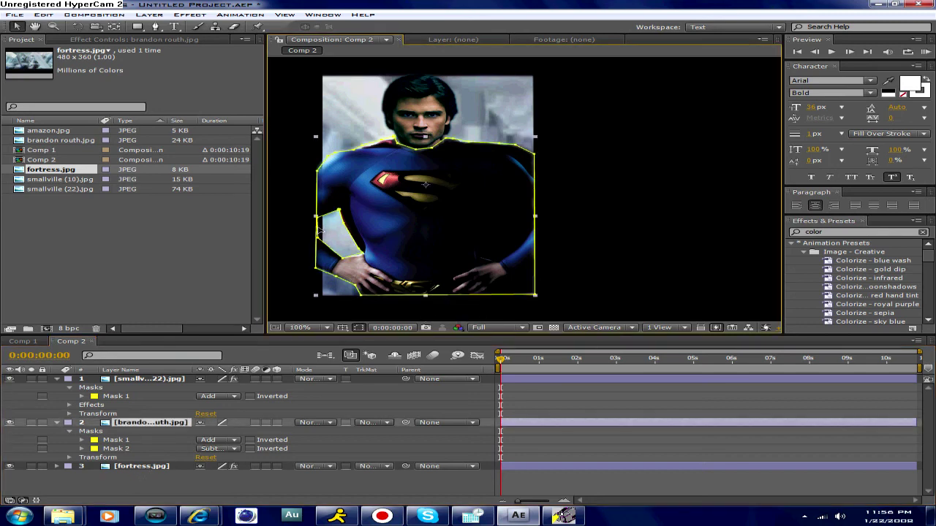
left_click_drag(320, 230, 316, 232)
key("Tab")
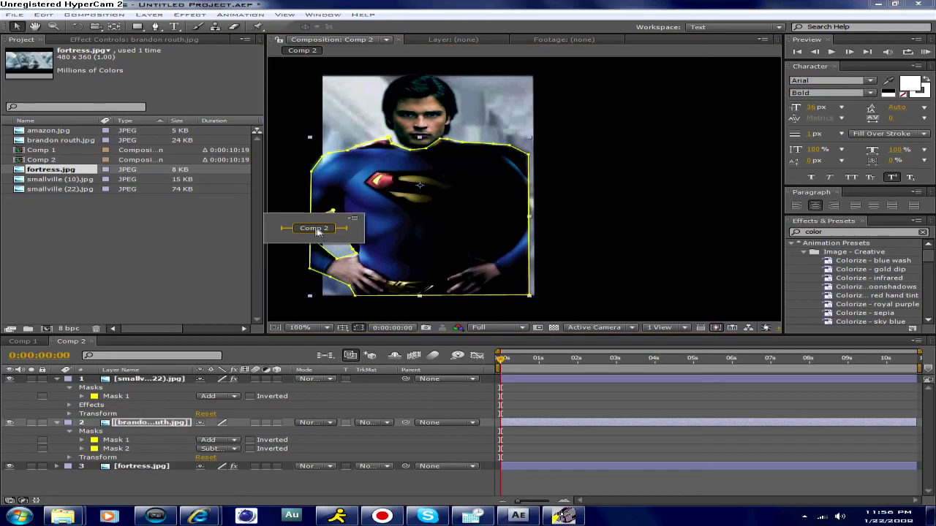